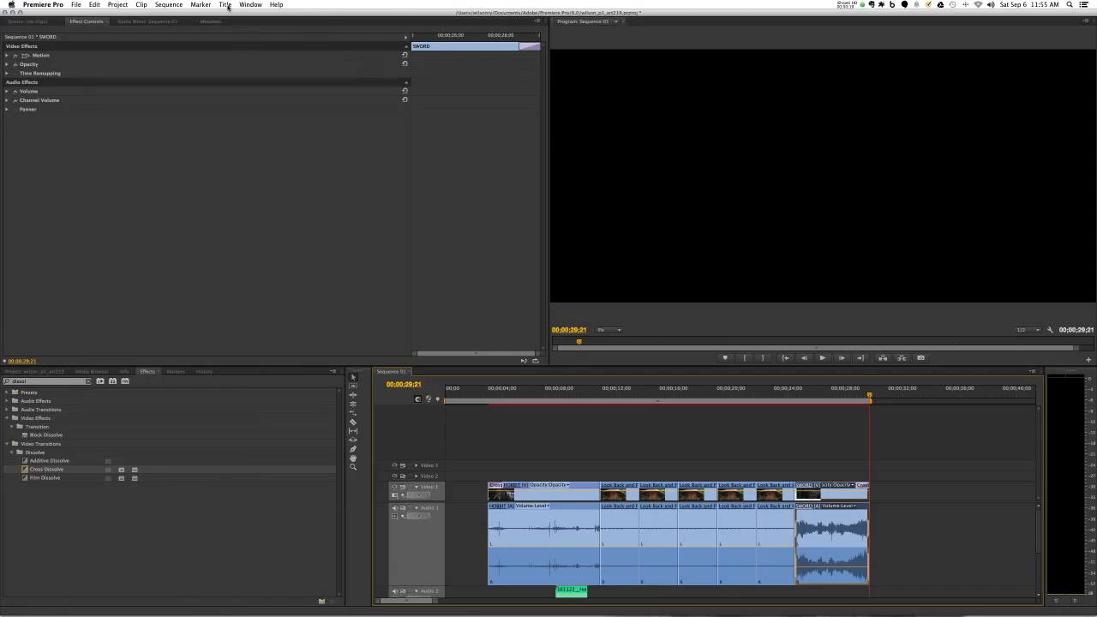
Create a new default still title named "The End"
click(52, 373)
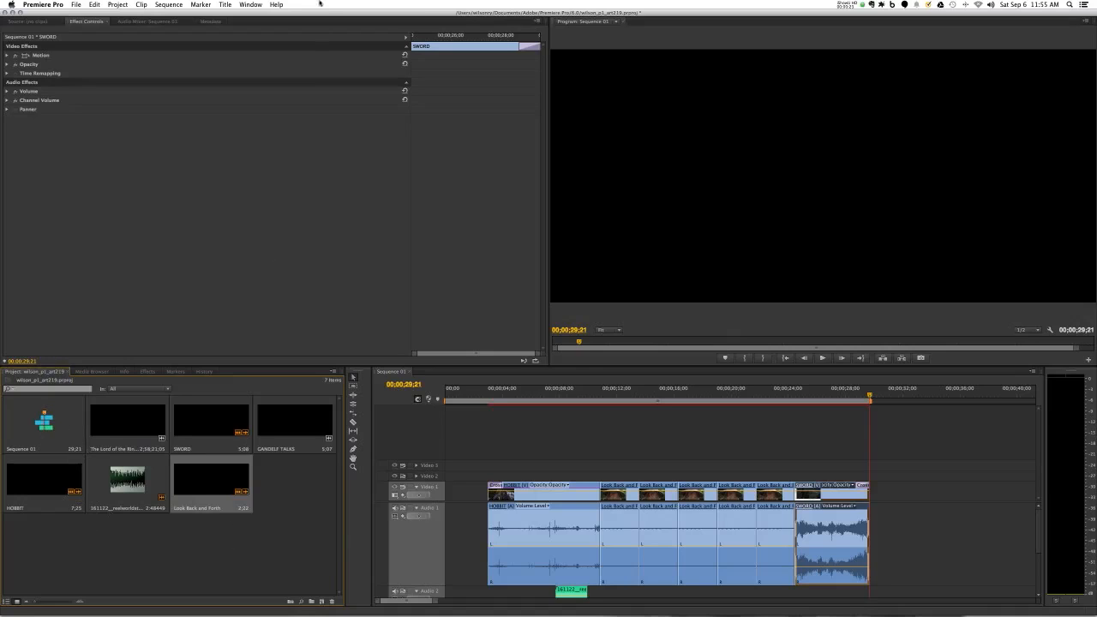
click(227, 5)
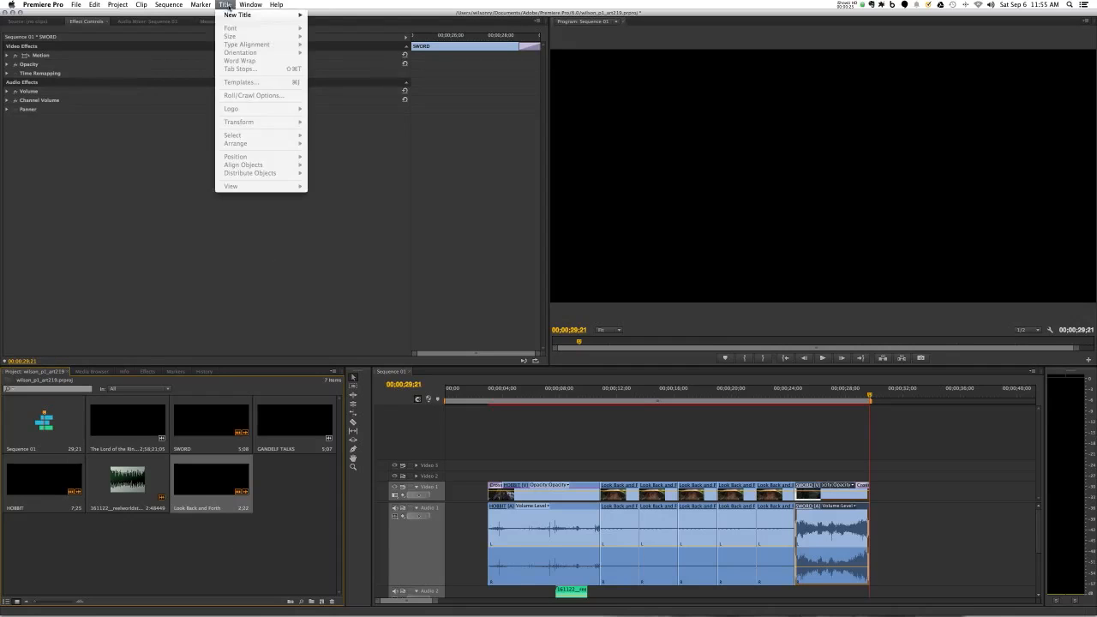
mouse_move(257, 15)
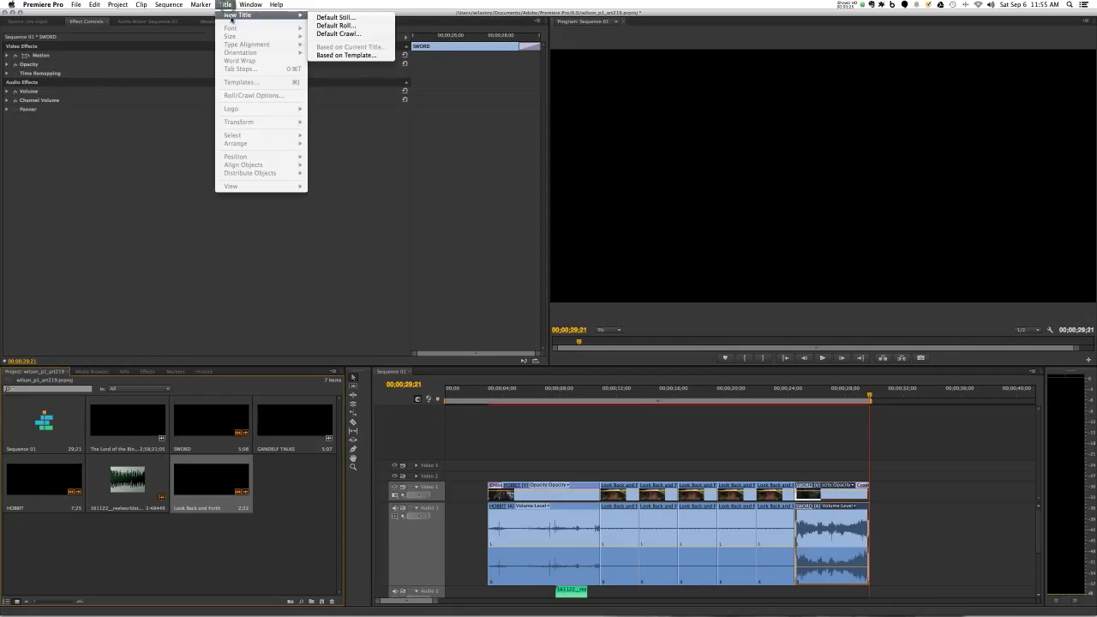
click(326, 17)
text(The)
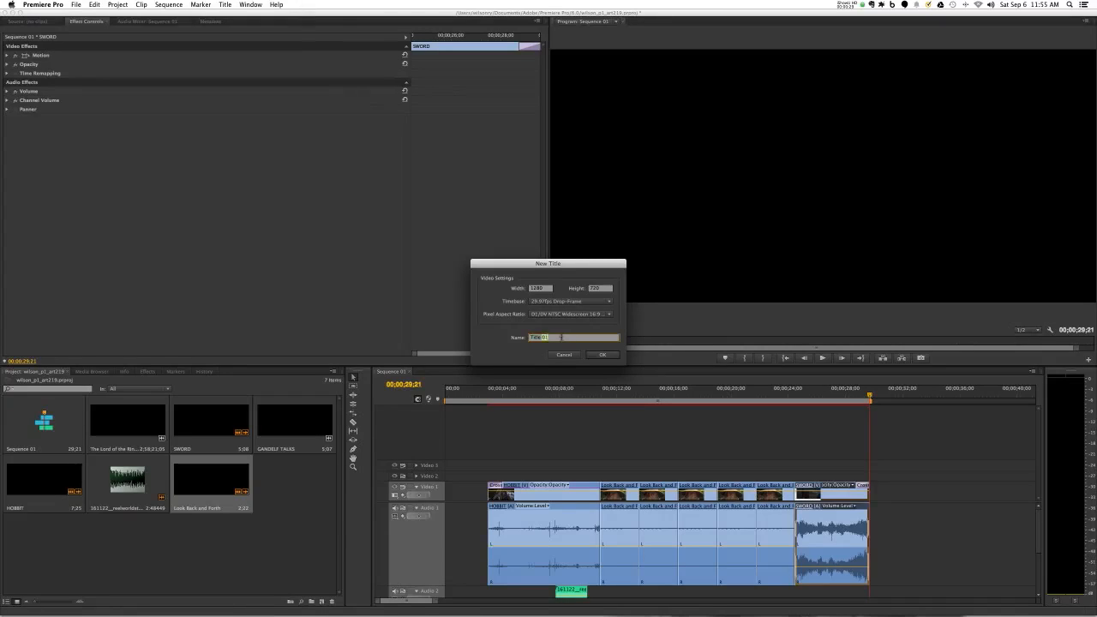
text( End)
click(602, 355)
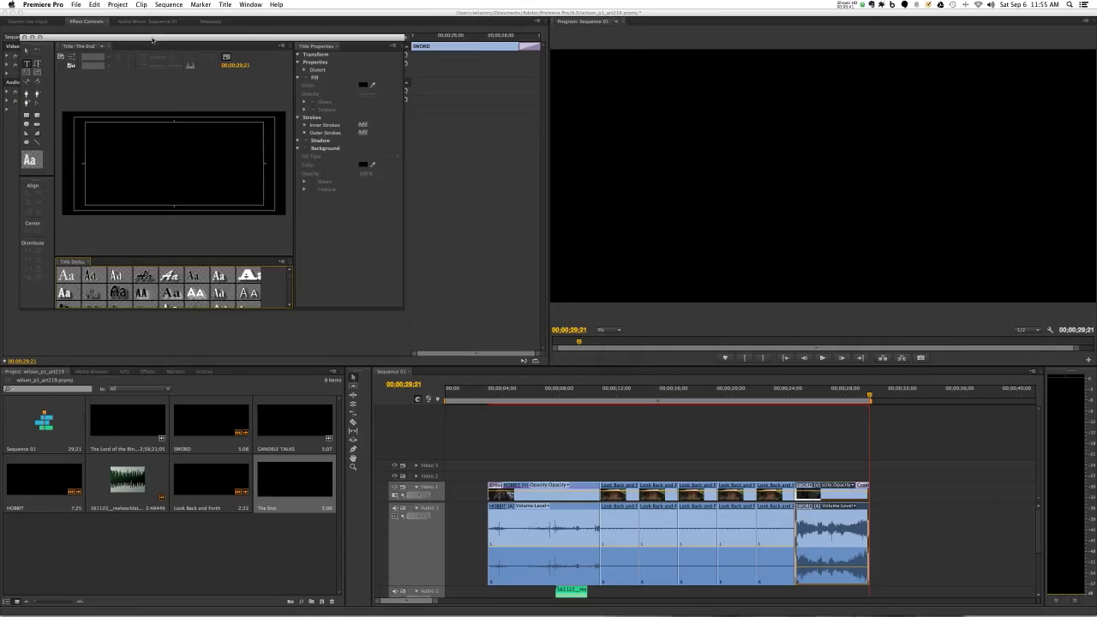
Enlarge the title editor and add the text "The End" near the middle of the canvas with the Type tool
drag(152, 38, 359, 50)
drag(604, 316, 927, 485)
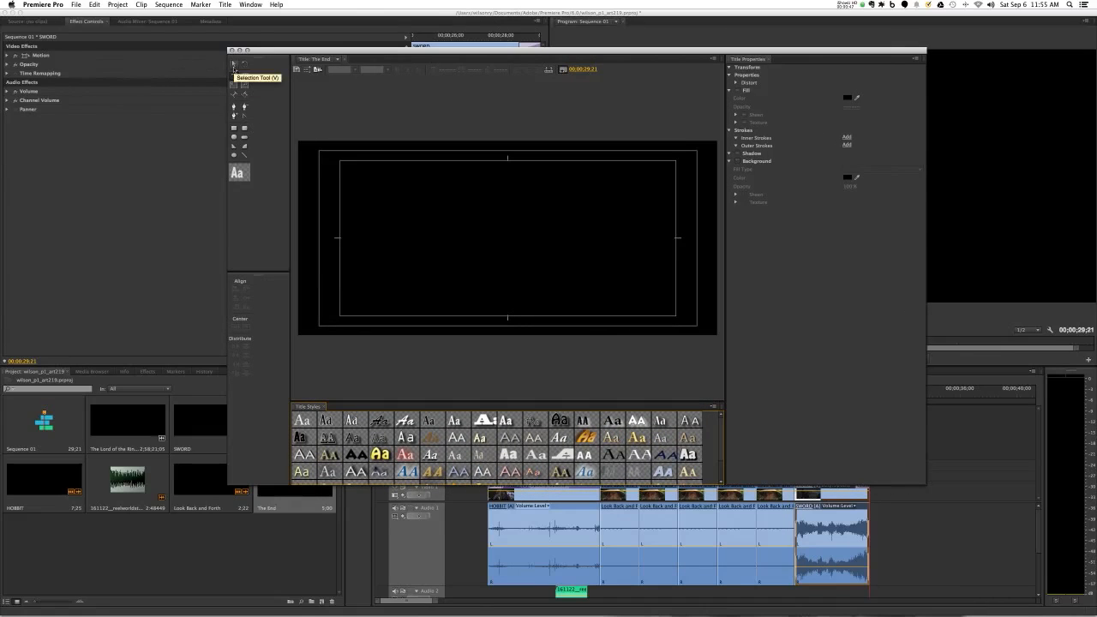
click(234, 77)
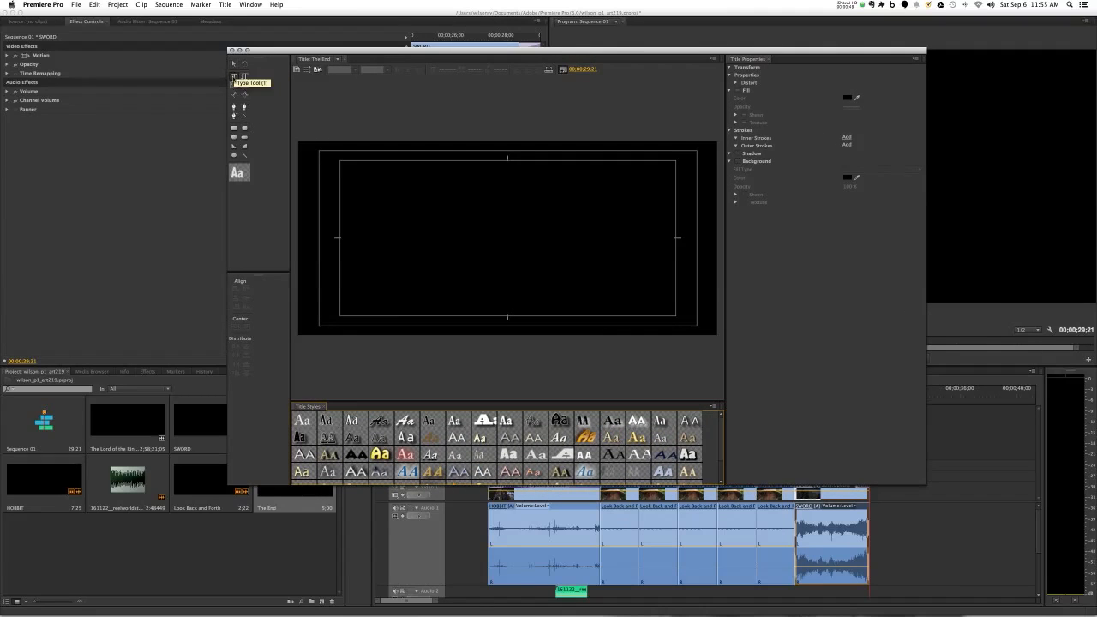
click(234, 77)
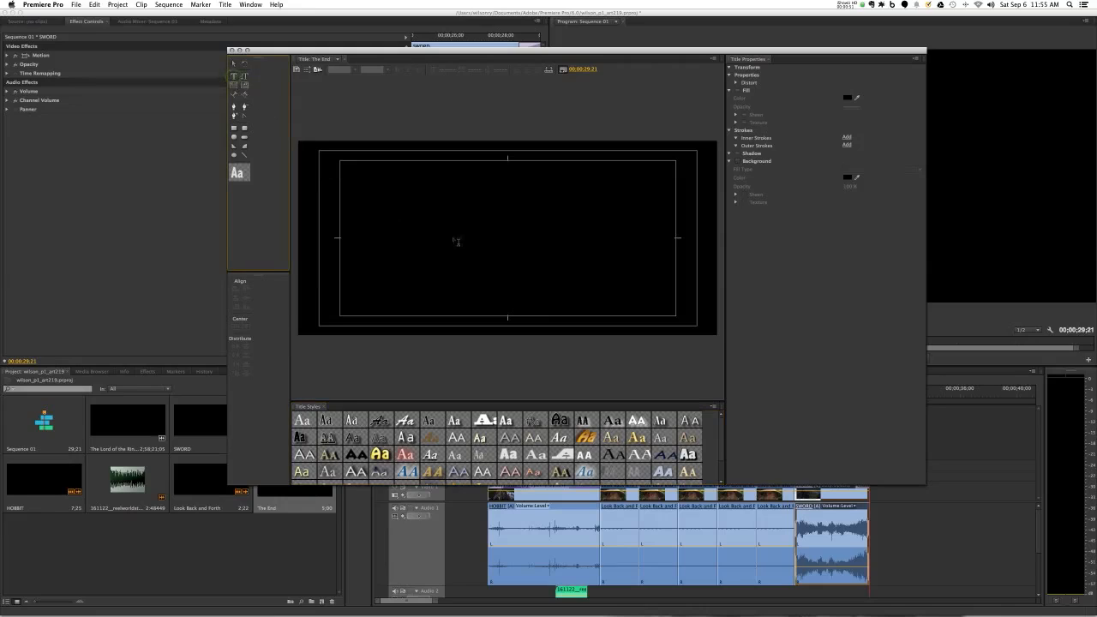
click(508, 240)
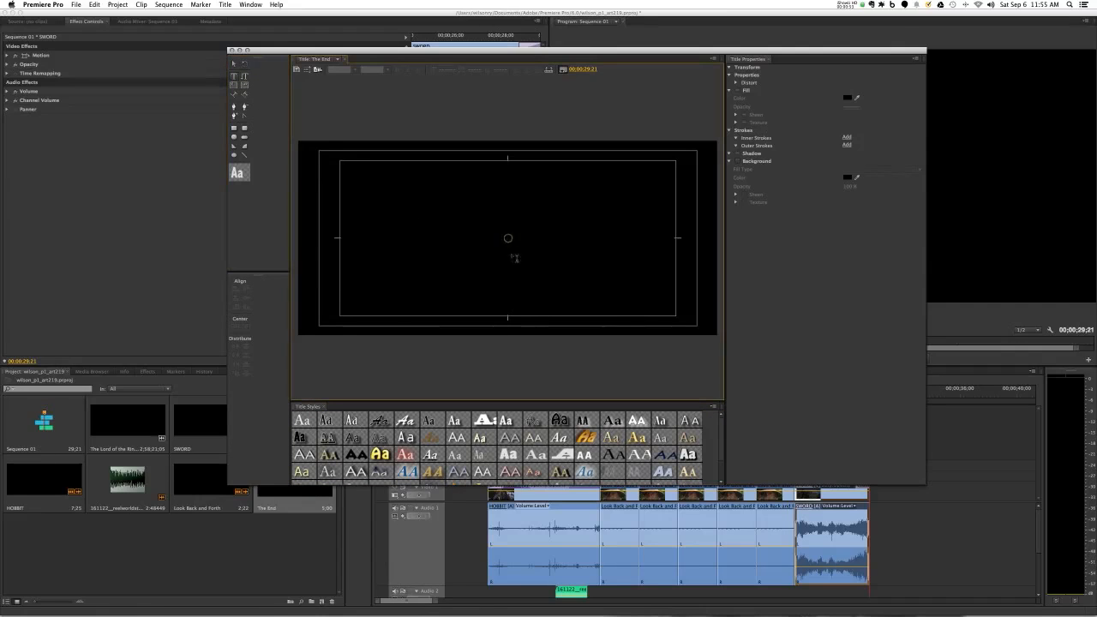
text(The End)
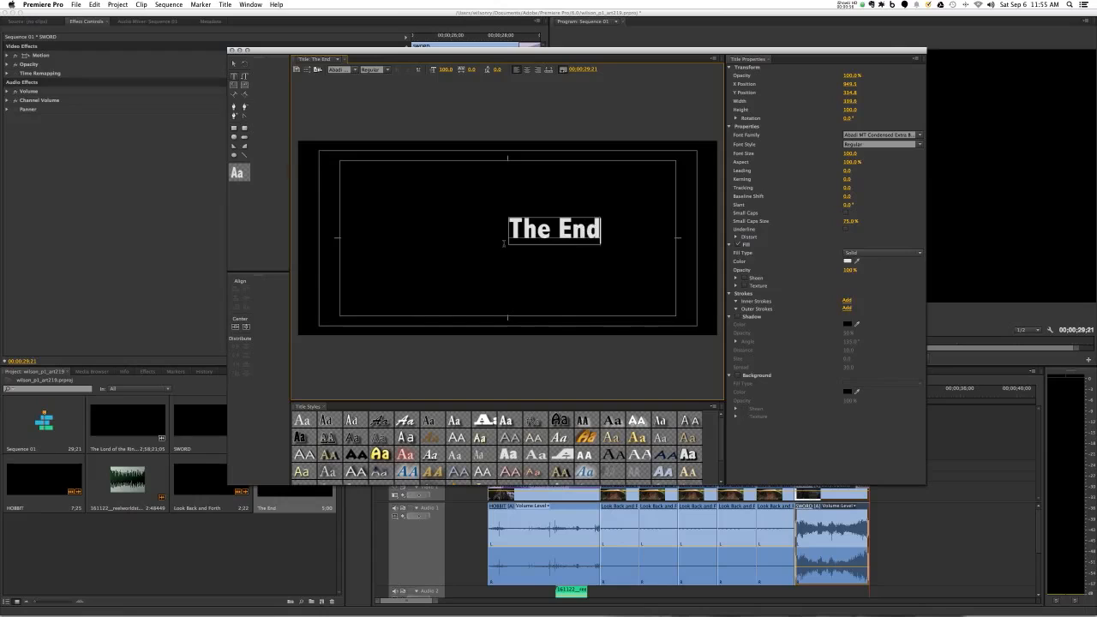
Reposition the "The End" text at the centre of the title frame with the Selection tool
key(super+a)
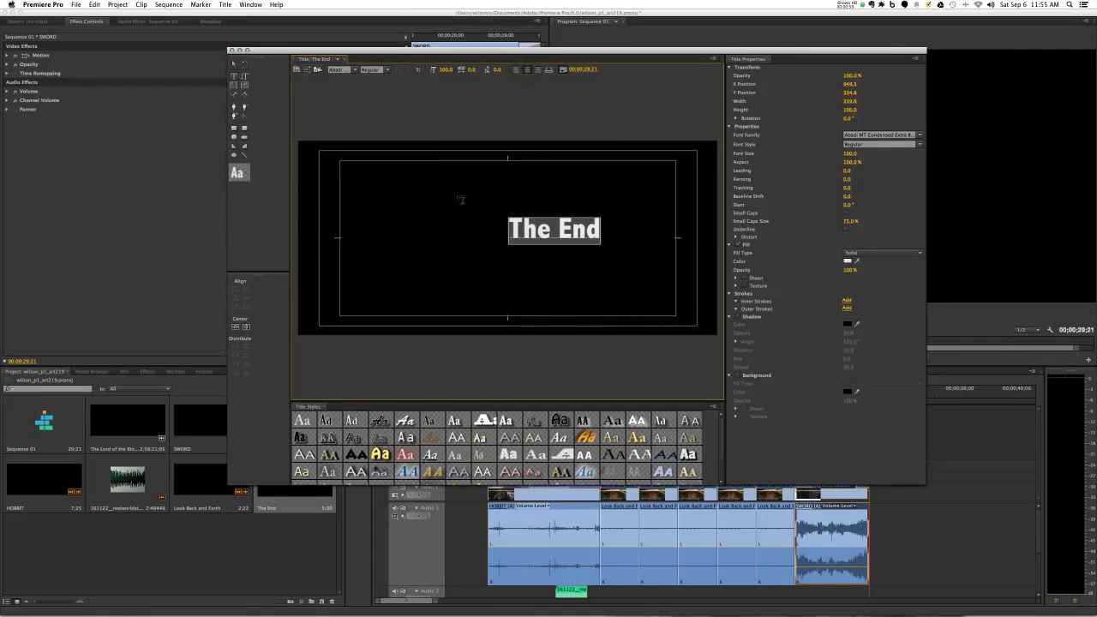
click(236, 65)
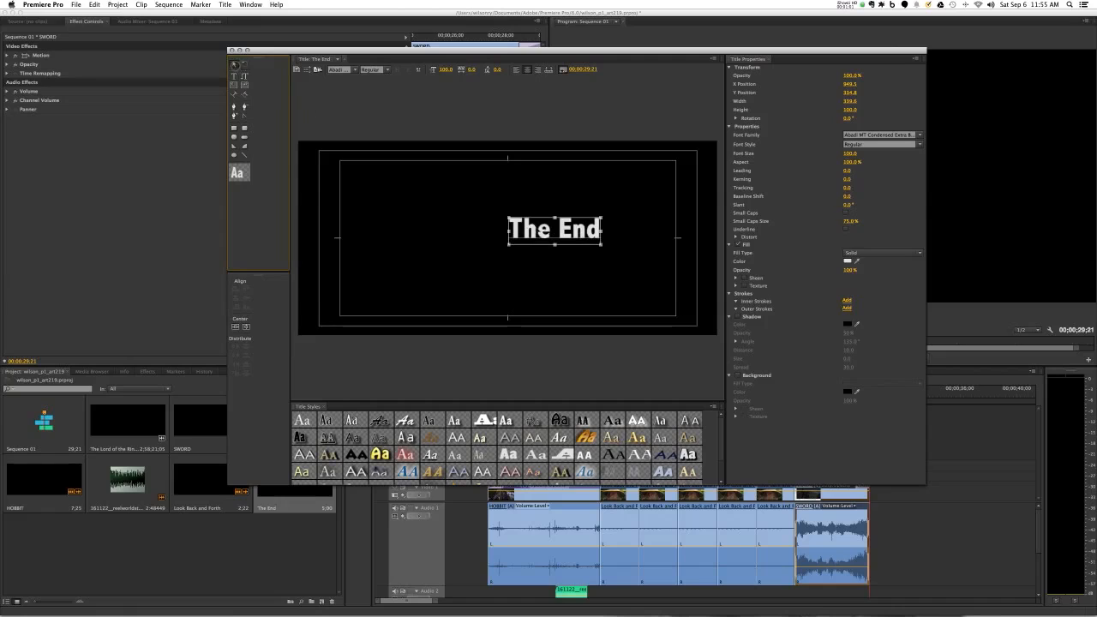
drag(544, 230, 496, 175)
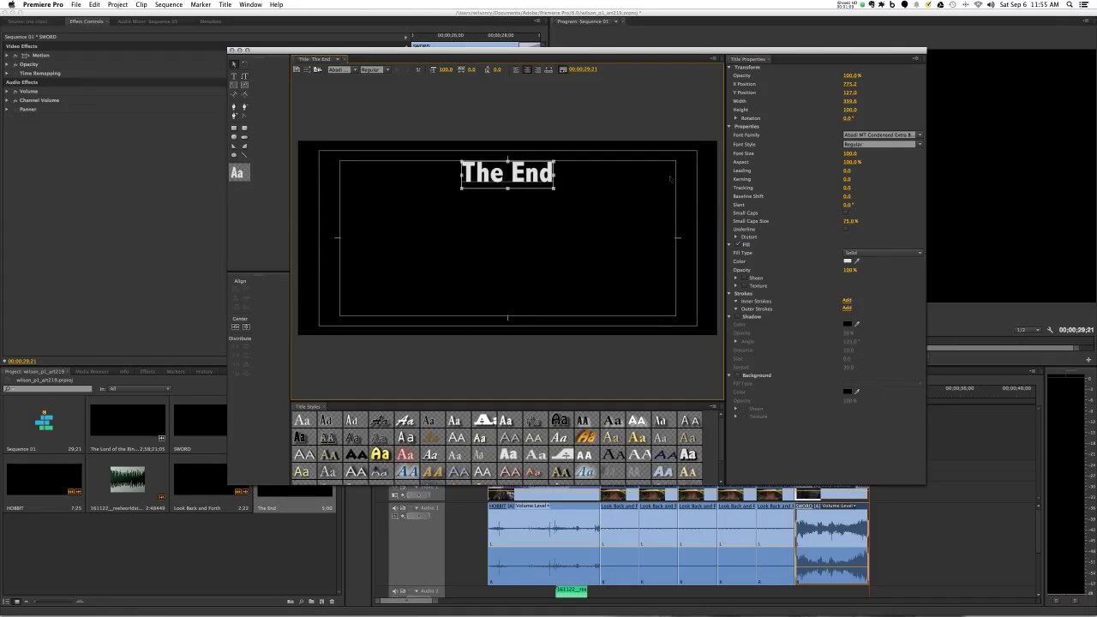
drag(519, 191, 519, 254)
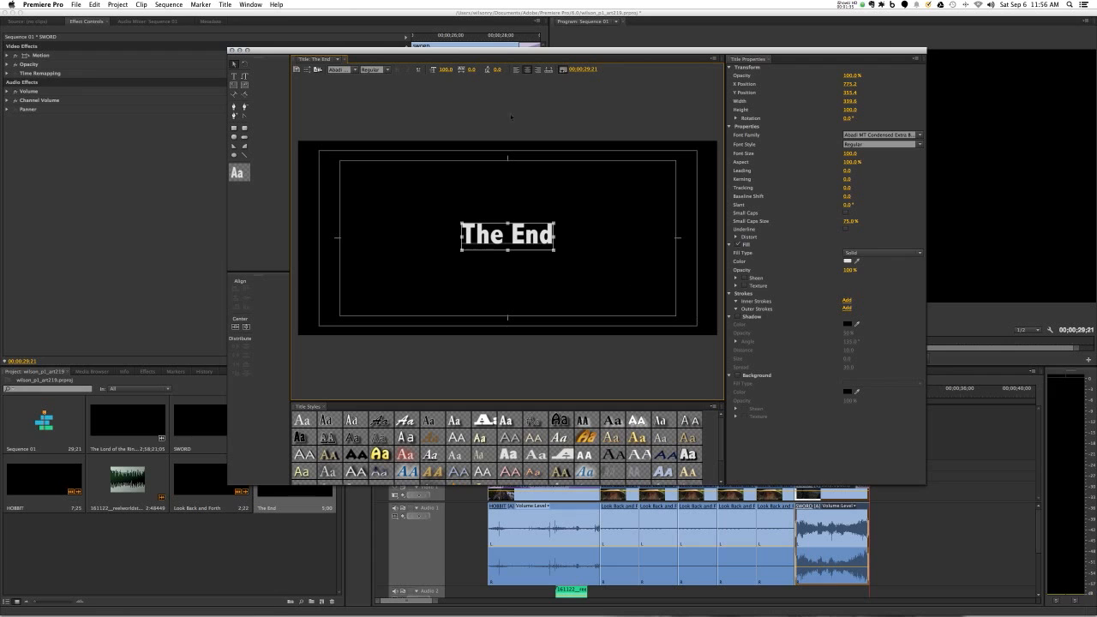
Change the title text's font to Copperplate Gothic Bold
click(354, 71)
scroll(346, 132, down, 5)
scroll(347, 193, down, 3)
scroll(341, 201, down, 6)
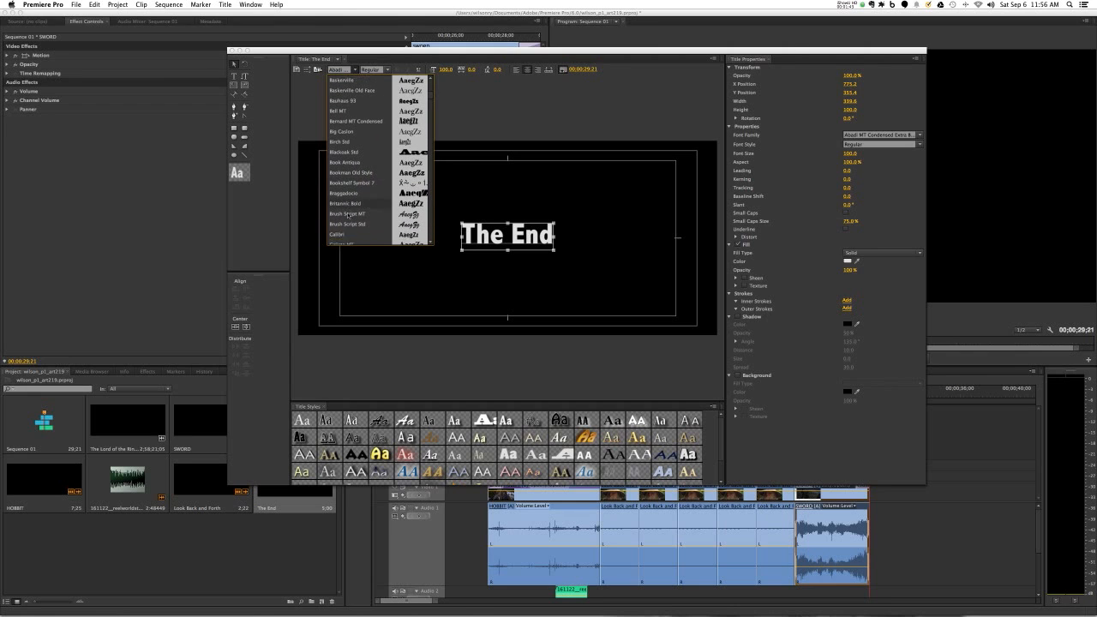
scroll(343, 216, down, 3)
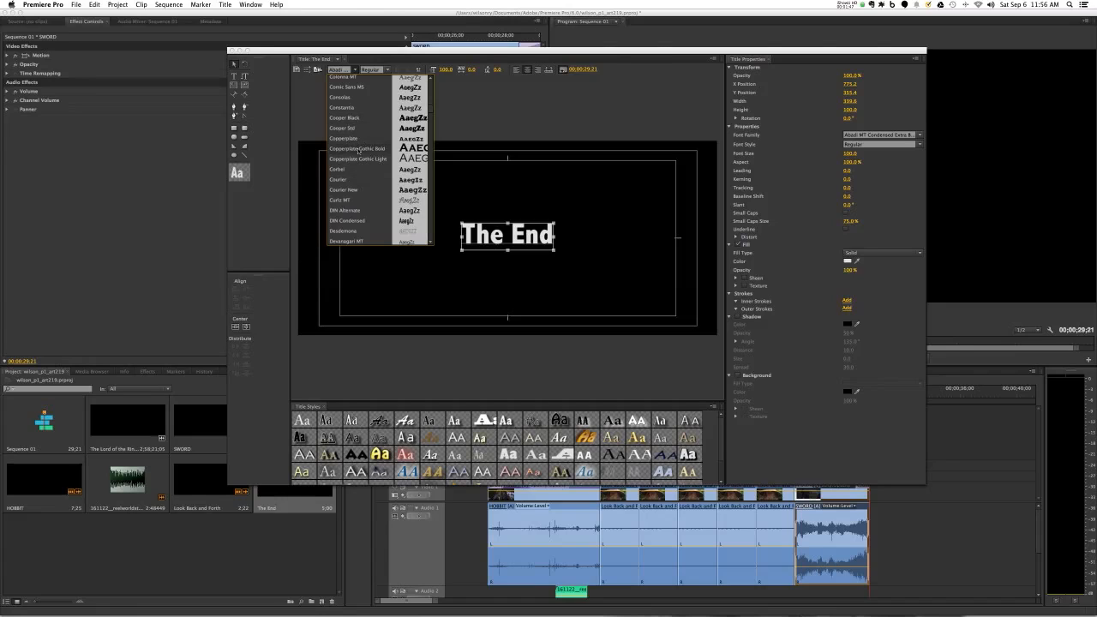
click(358, 149)
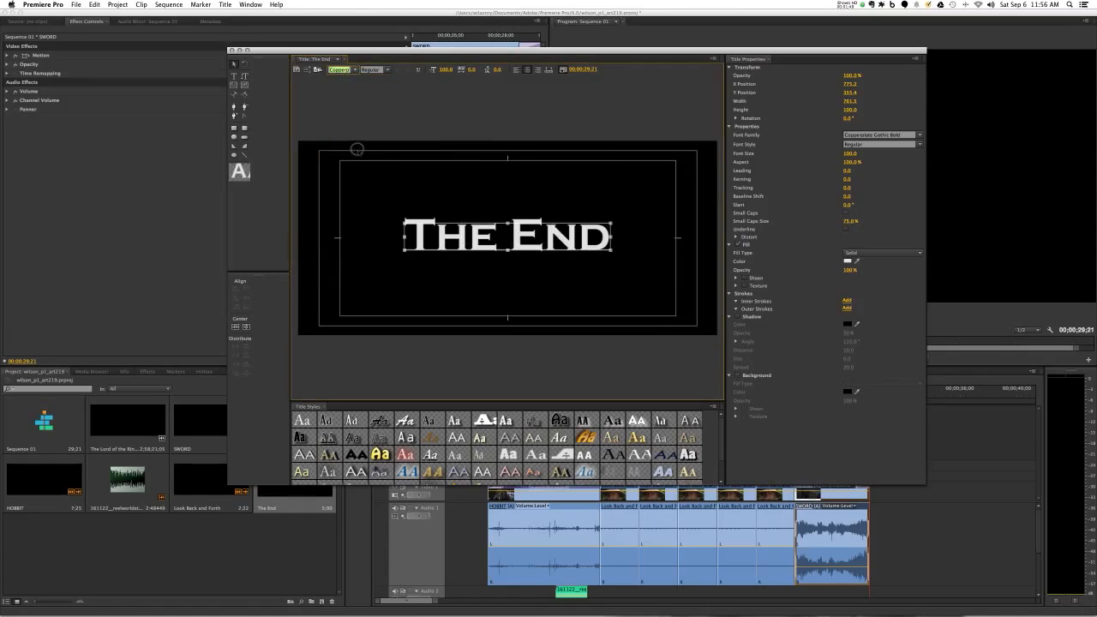
Set the title text's kerning to 10 and close the title editor
drag(473, 72, 469, 73)
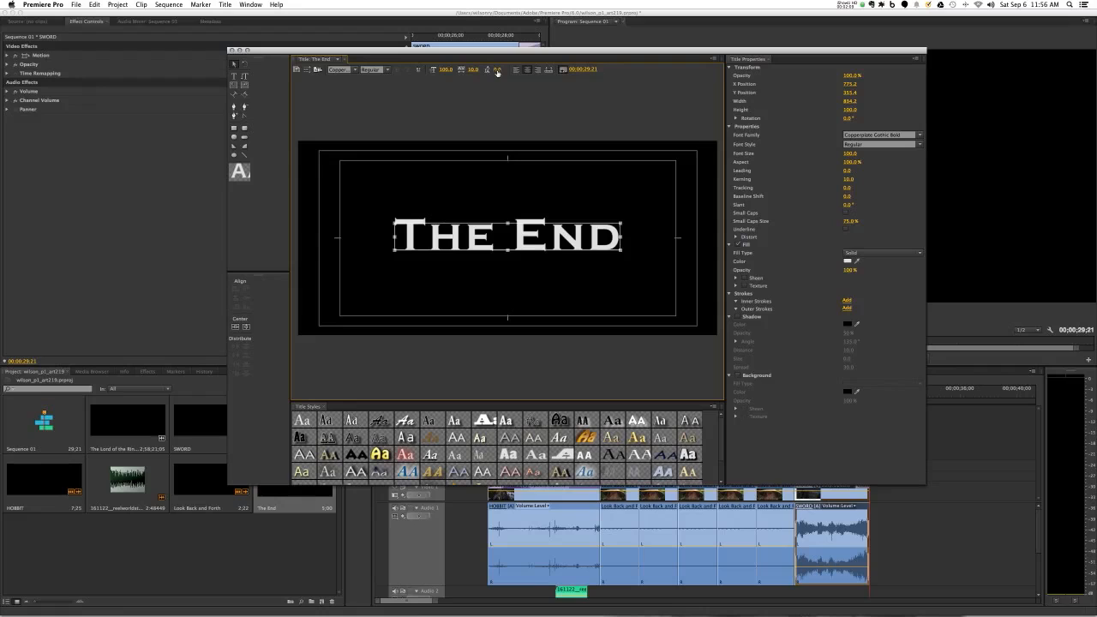
drag(446, 71, 456, 91)
click(232, 51)
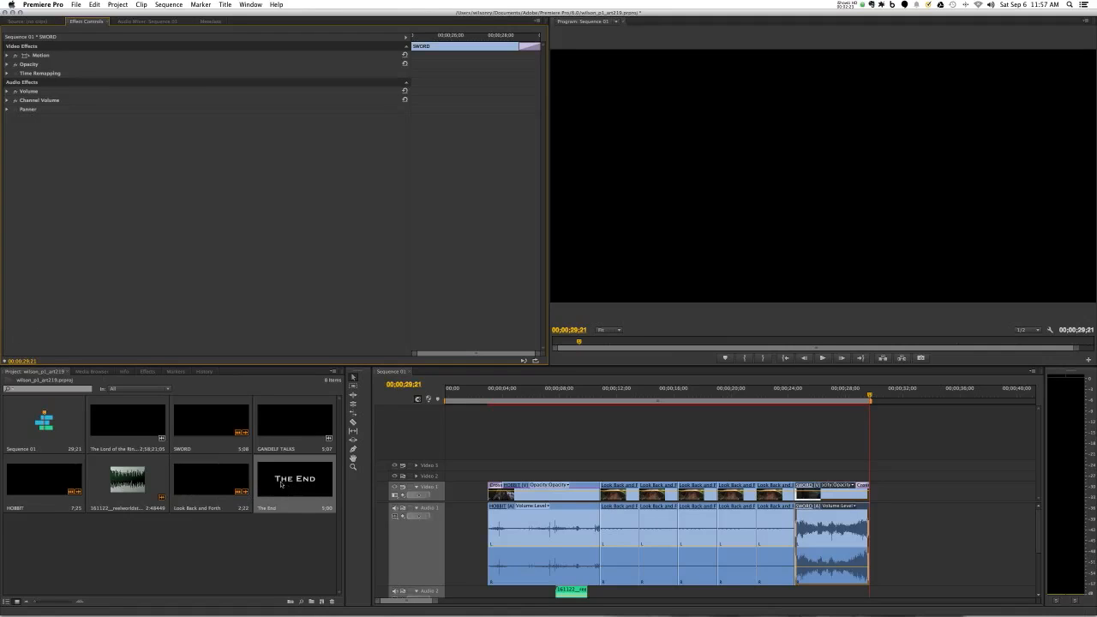
Place The End title on Video 2 overlapping the end of the SWORD clip and preview the overlap
drag(282, 484, 860, 476)
drag(870, 396, 858, 396)
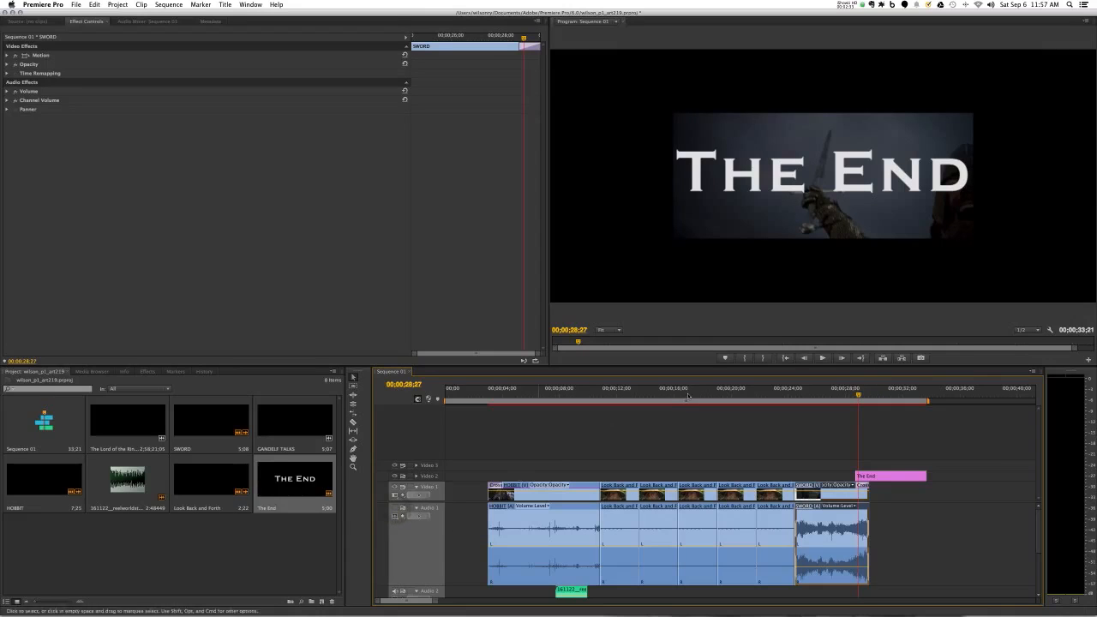
drag(846, 396, 927, 408)
Apply a Cross Dissolve to the end of The End title clip on Video 2
click(147, 372)
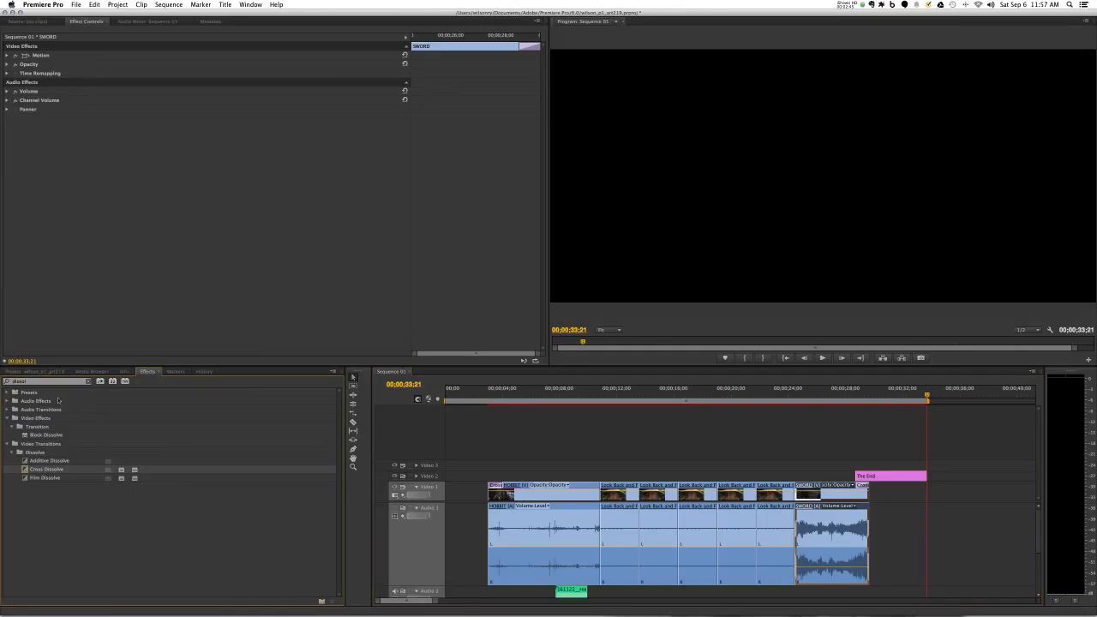
drag(114, 472, 931, 484)
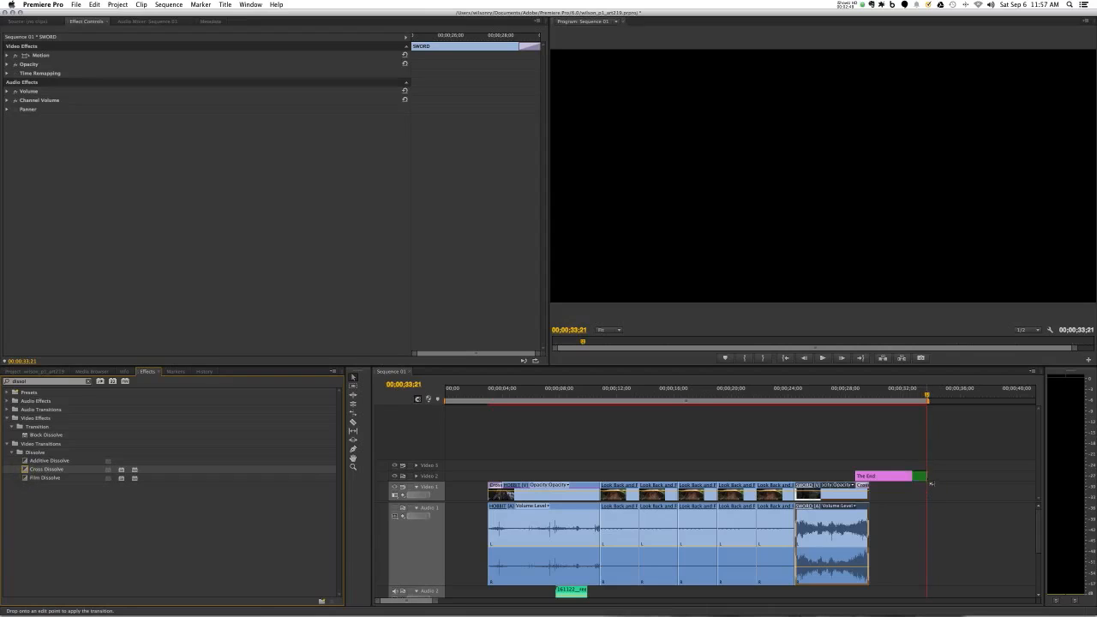
drag(926, 399, 856, 402)
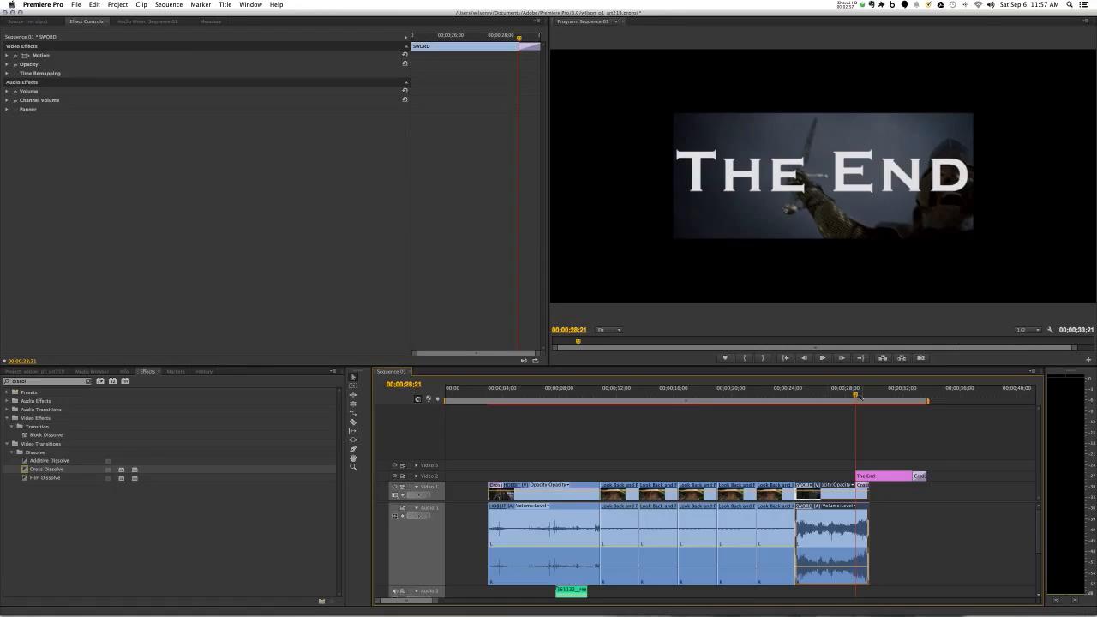
drag(859, 397, 927, 399)
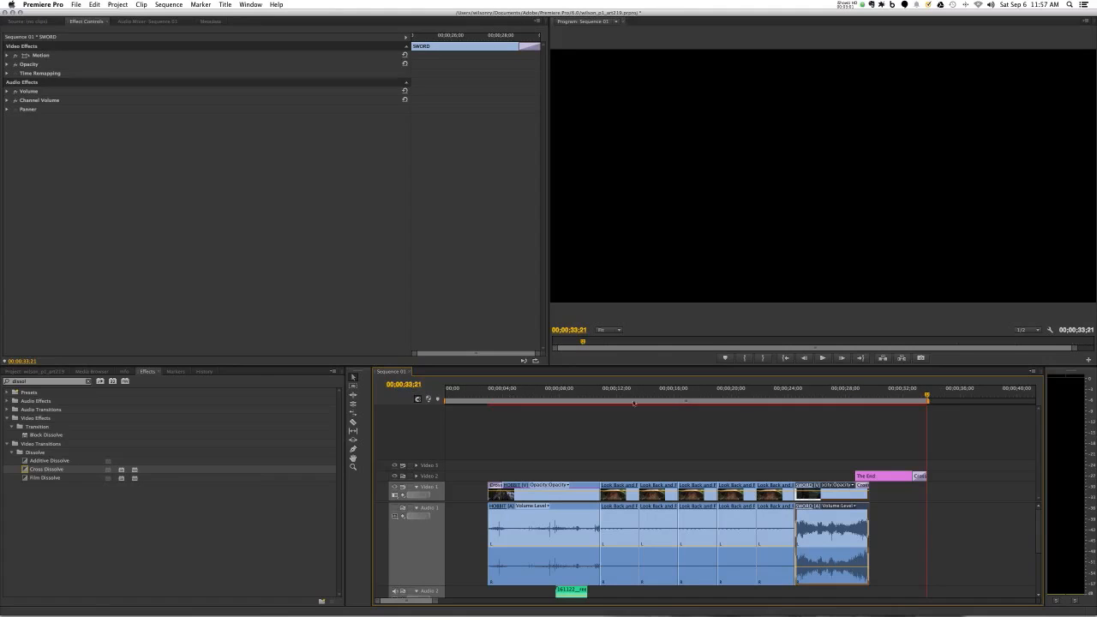
Apply a Cross Dissolve to the start of The End title clip and preview the fade-in over the SWORD clip
drag(927, 396, 854, 410)
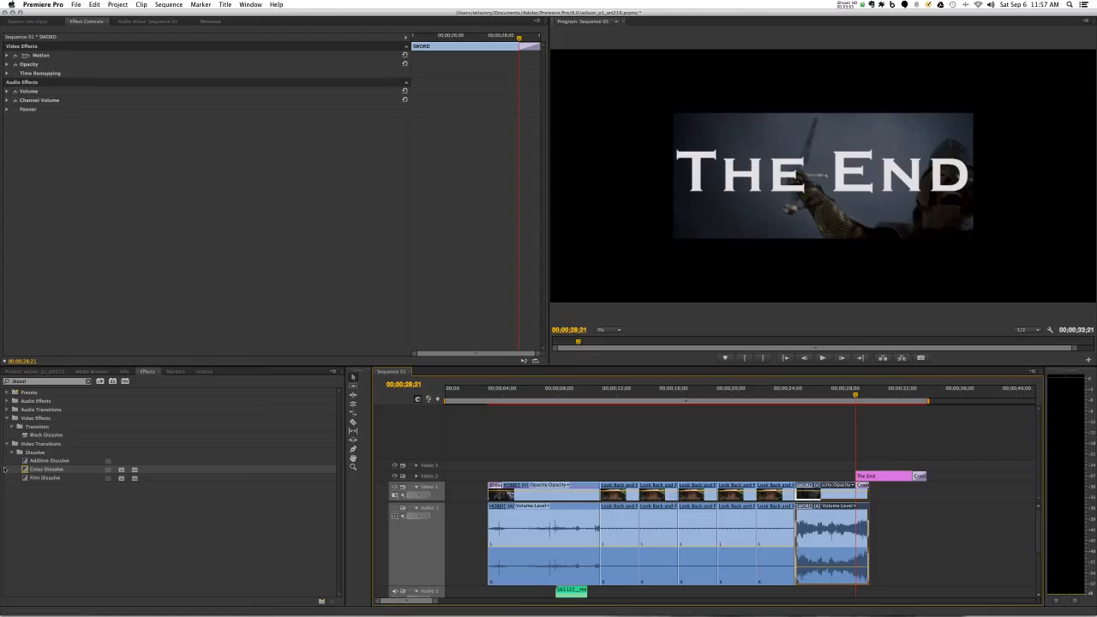
drag(26, 471, 860, 478)
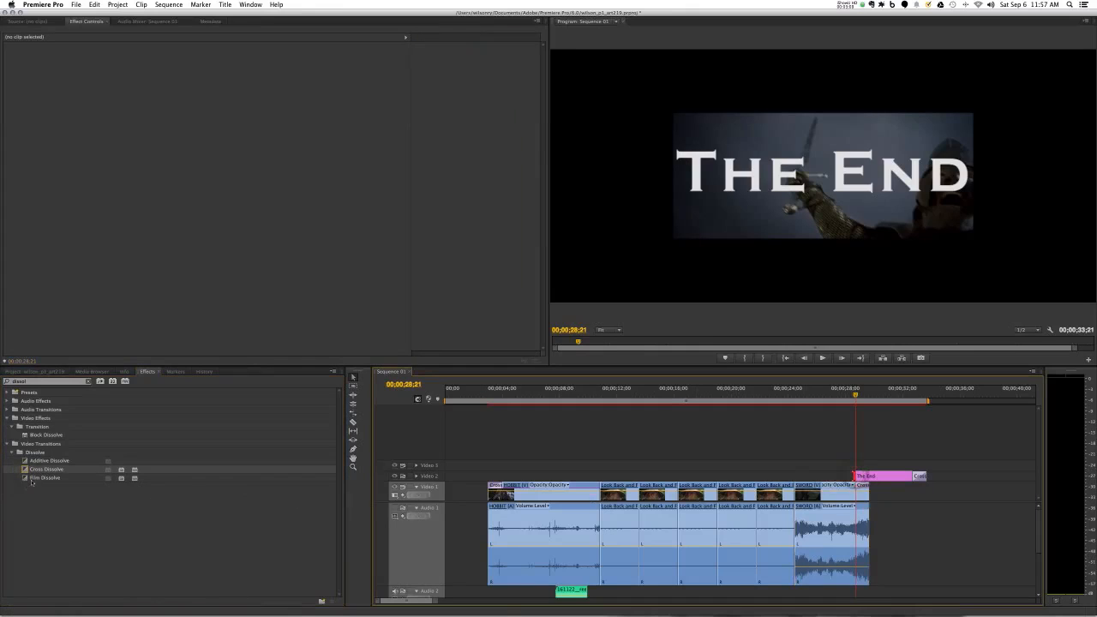
drag(26, 470, 860, 477)
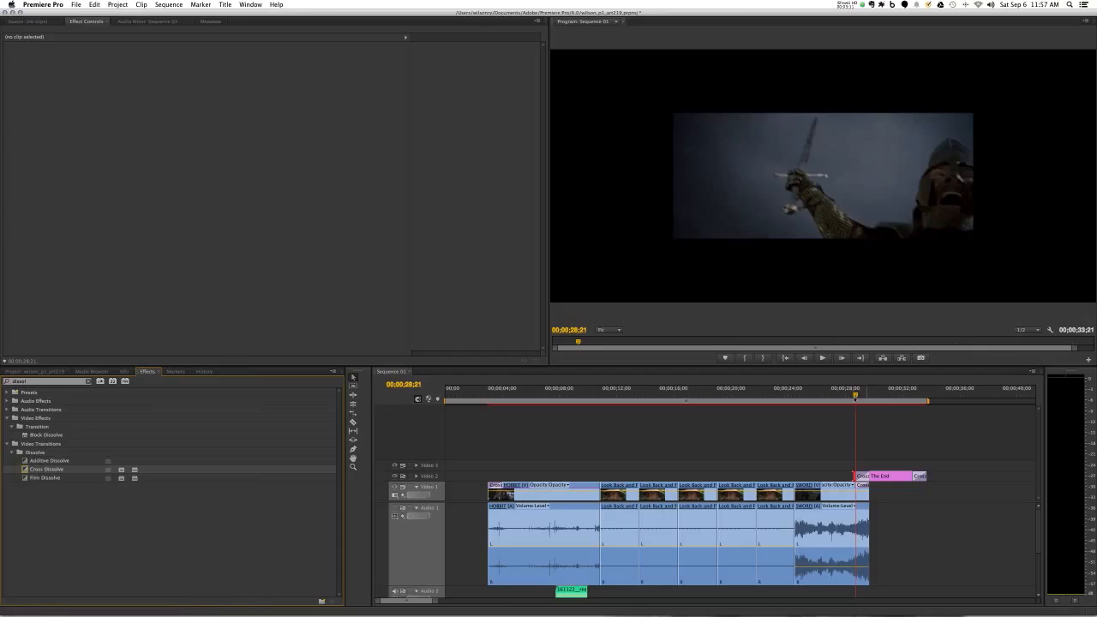
drag(857, 397, 828, 413)
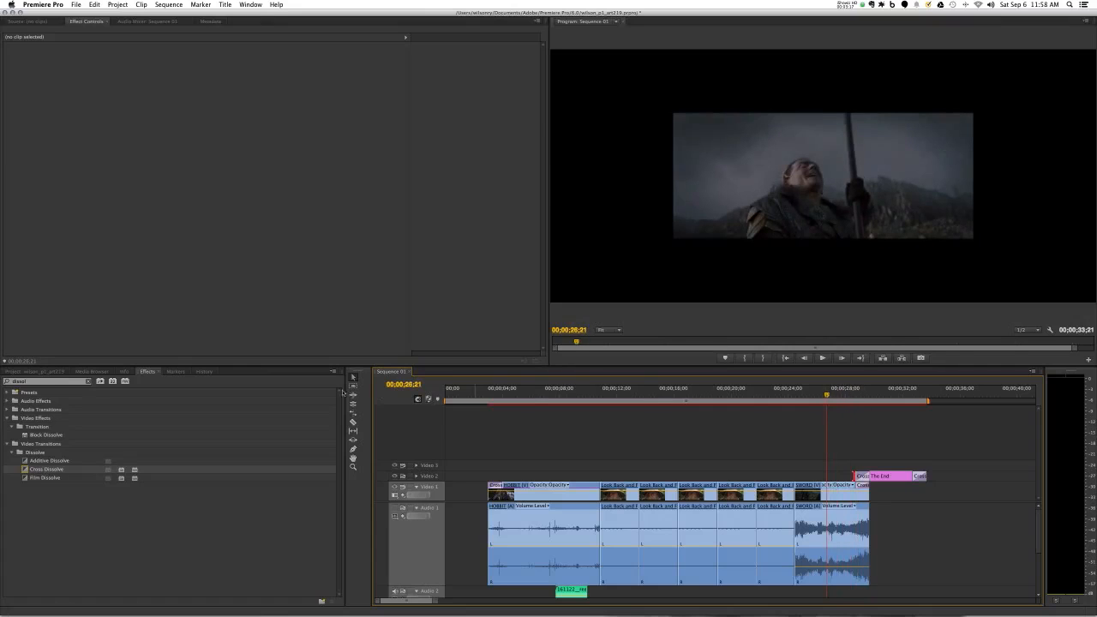
drag(830, 403, 904, 406)
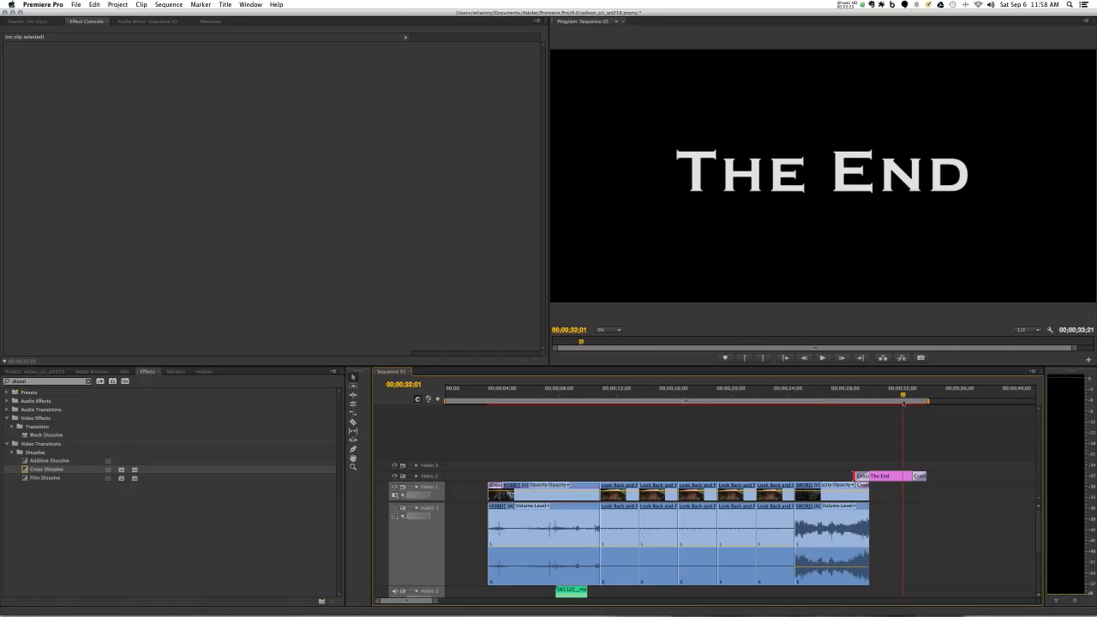
Enable Scale animation at the start of The End title clip and set the scale there to 68
drag(903, 402, 855, 407)
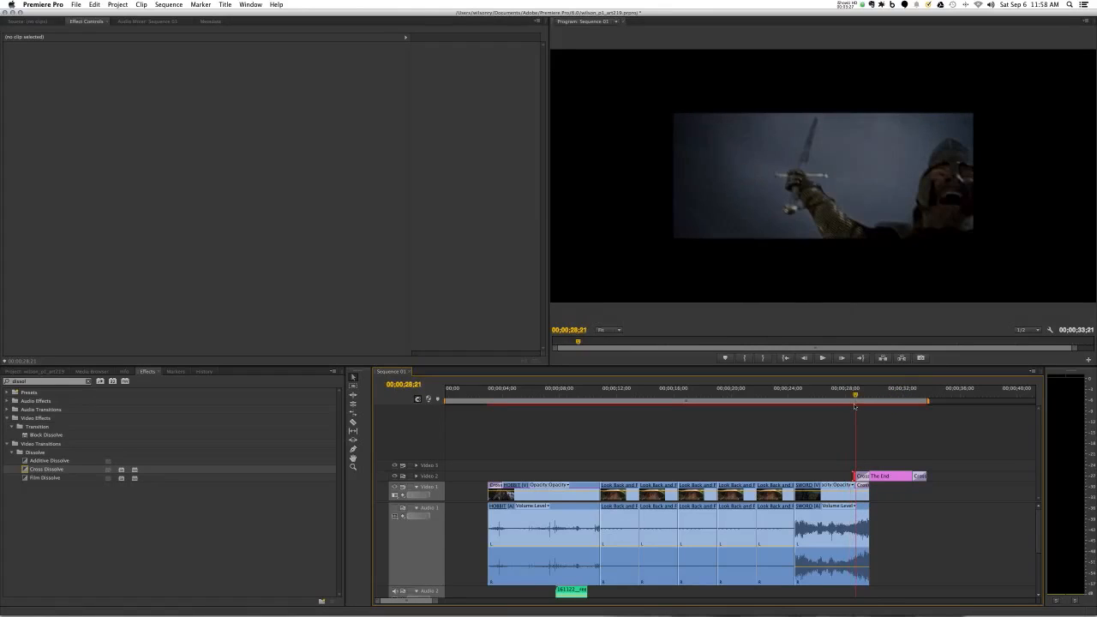
click(872, 474)
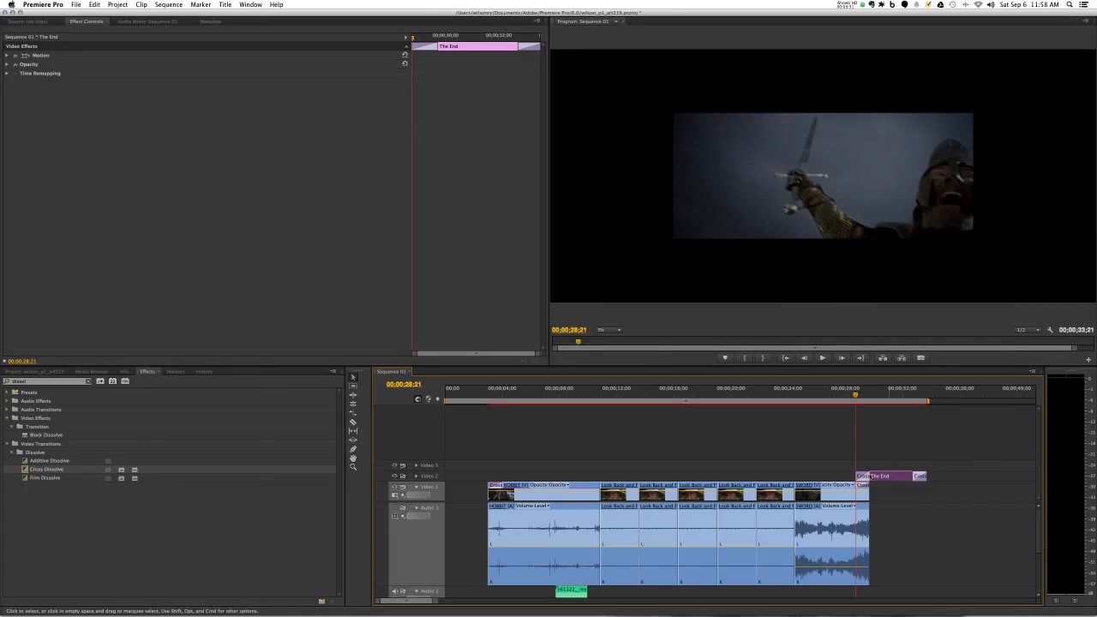
click(41, 56)
click(7, 55)
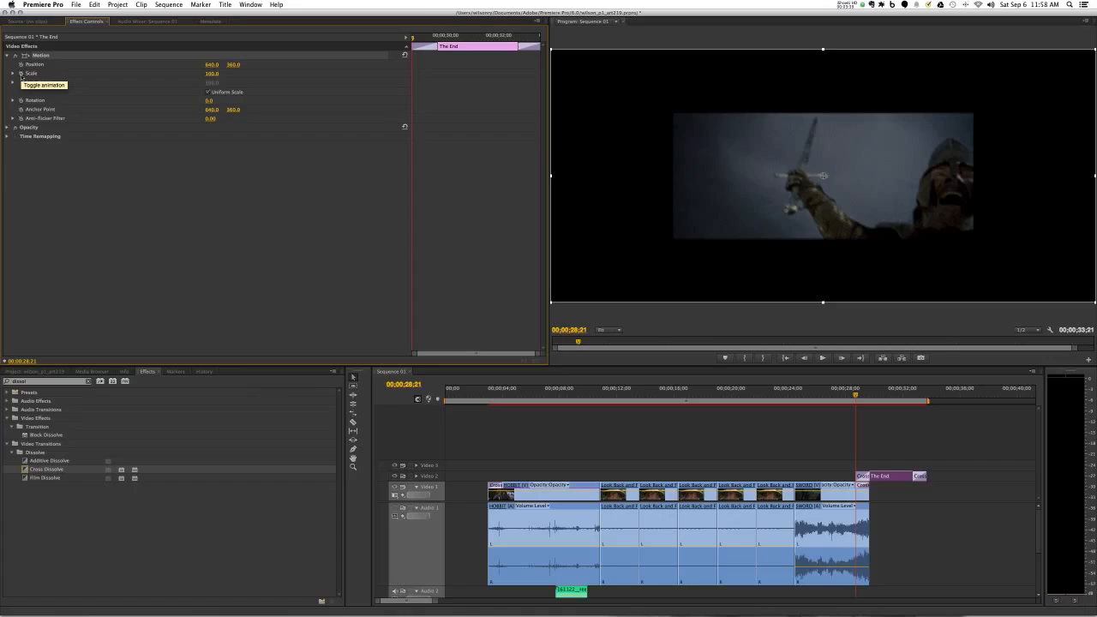
click(21, 74)
drag(213, 76, 214, 76)
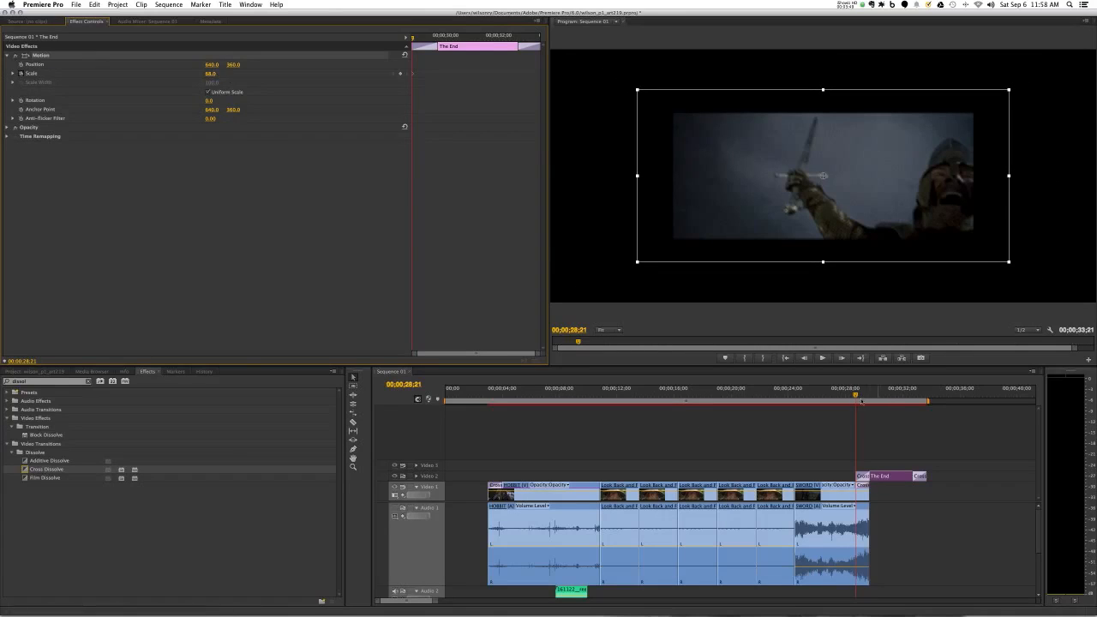
Add a second Scale keyframe of 100 at the end of The End title clip and scrub back over the sequence
drag(857, 396, 926, 406)
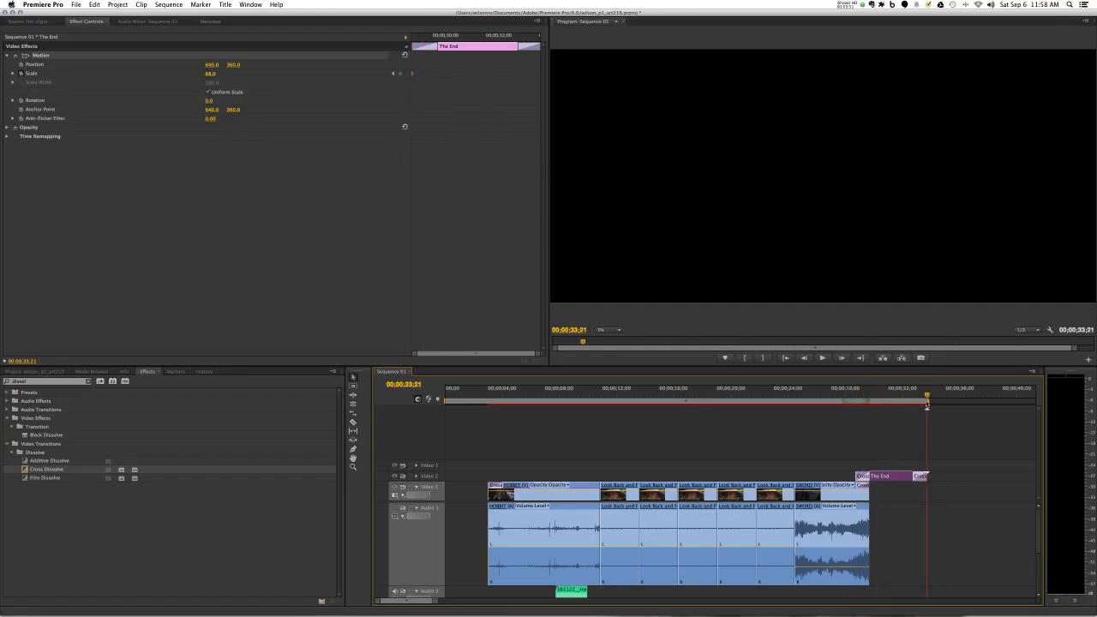
click(400, 76)
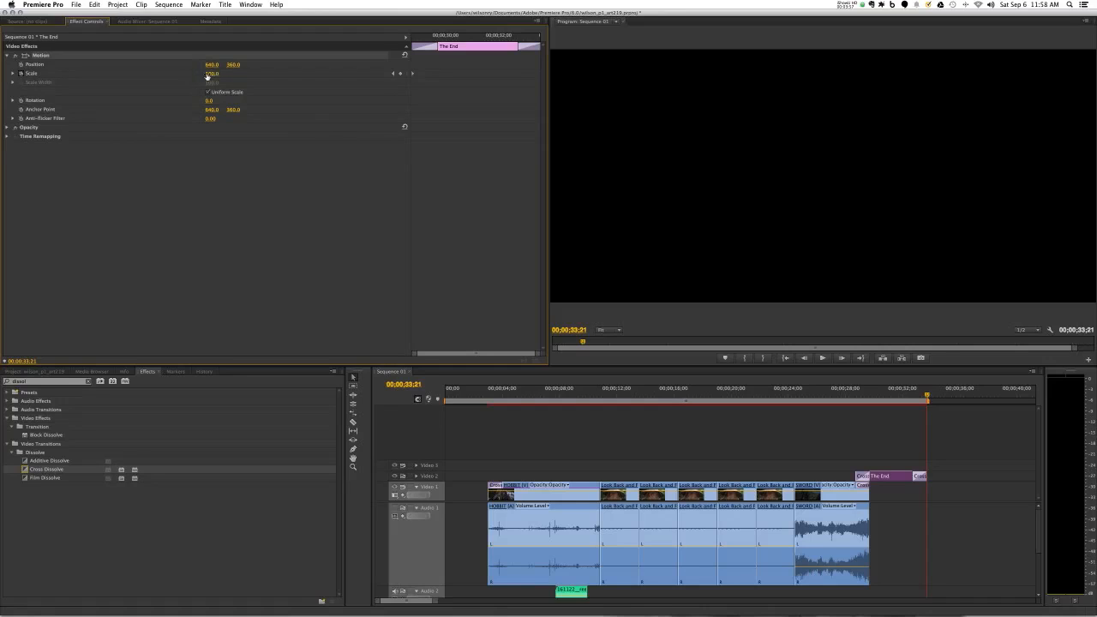
drag(927, 398, 828, 417)
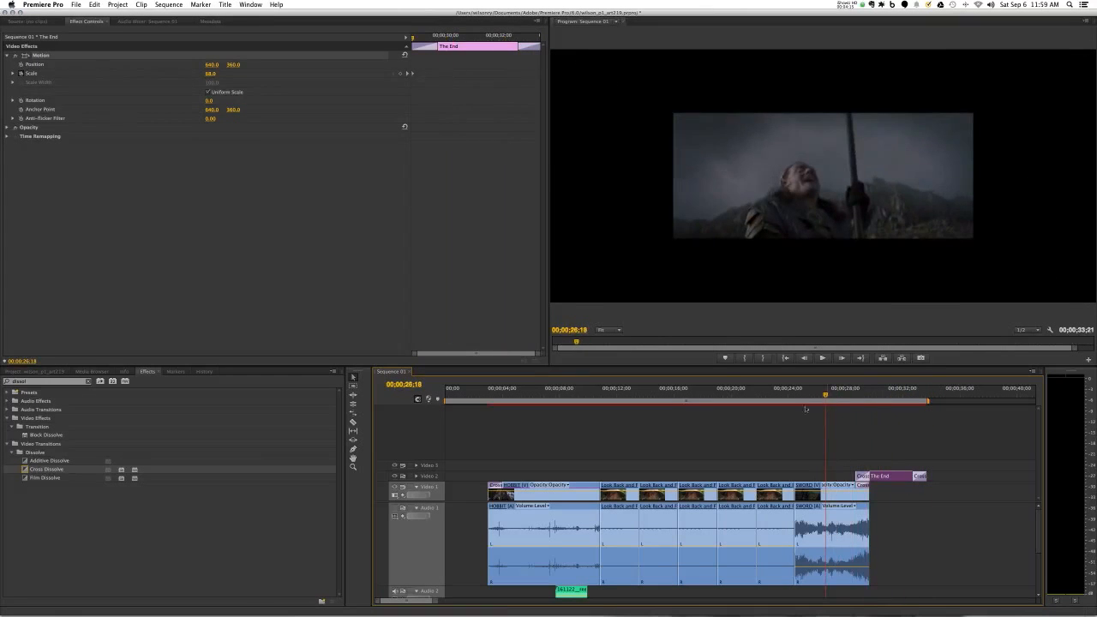
Enlarge the SWORD clip on Video 1 to fill the frame and scrub through it to preview the ending
click(830, 486)
click(827, 451)
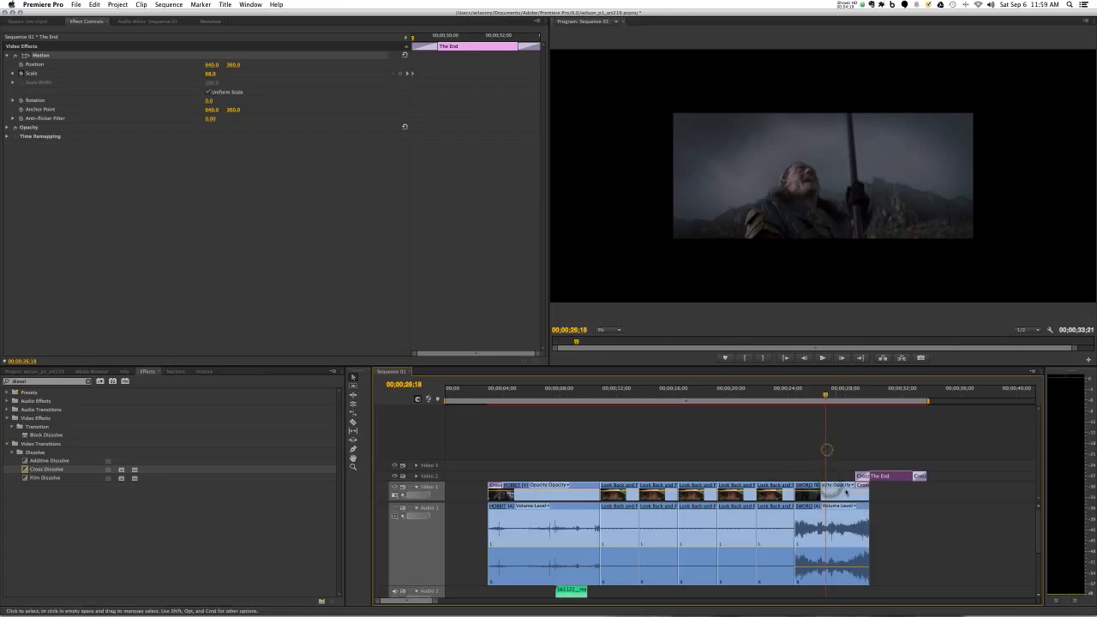
click(840, 495)
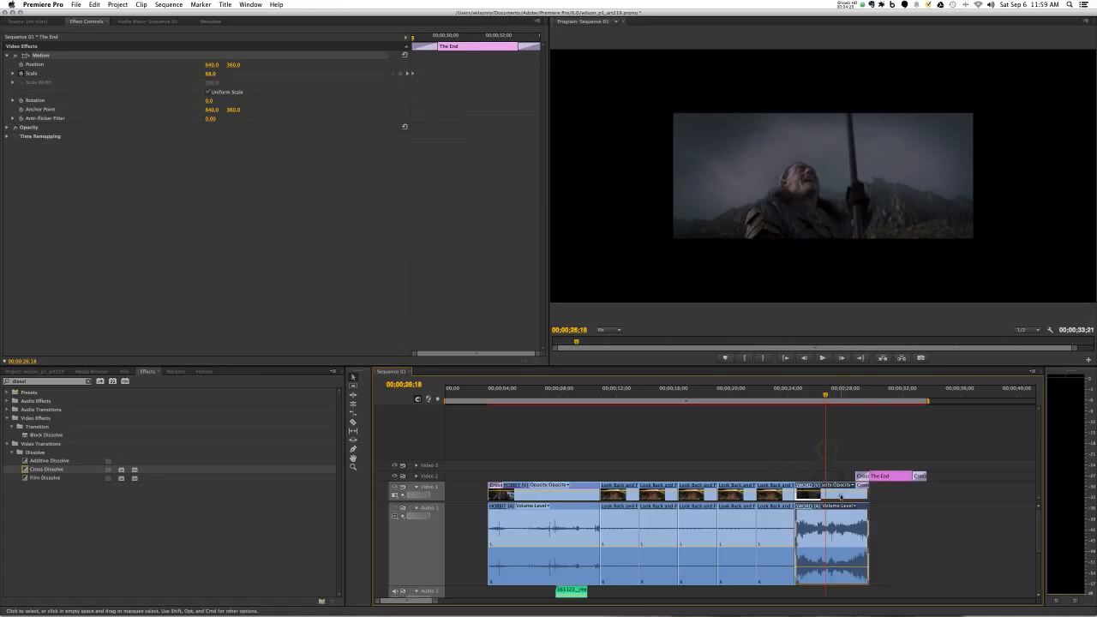
click(43, 56)
drag(671, 240, 522, 305)
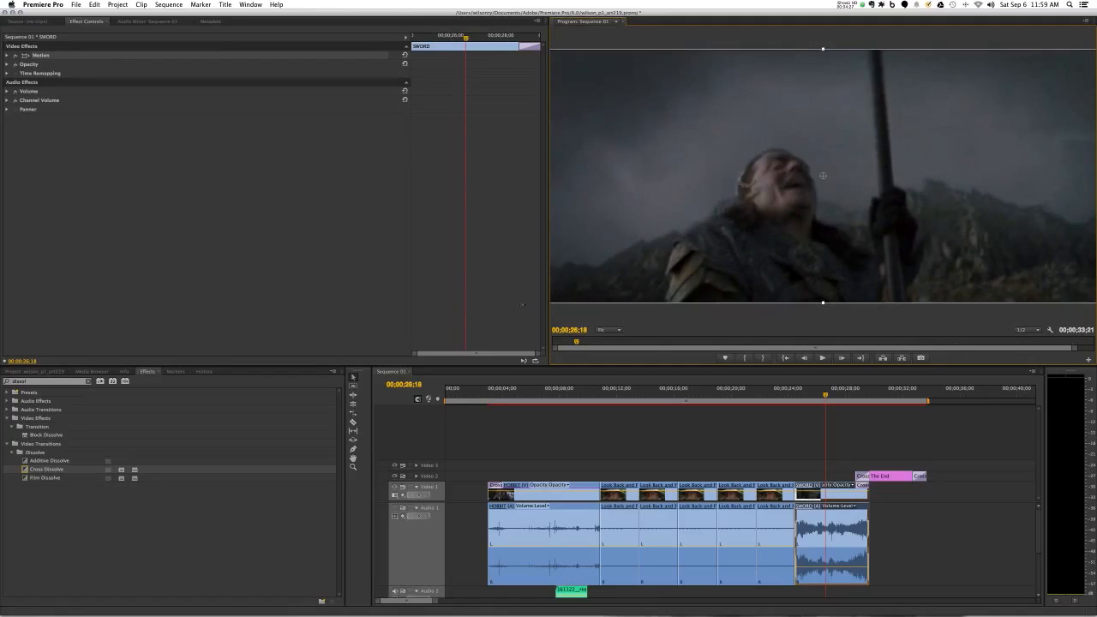
click(775, 395)
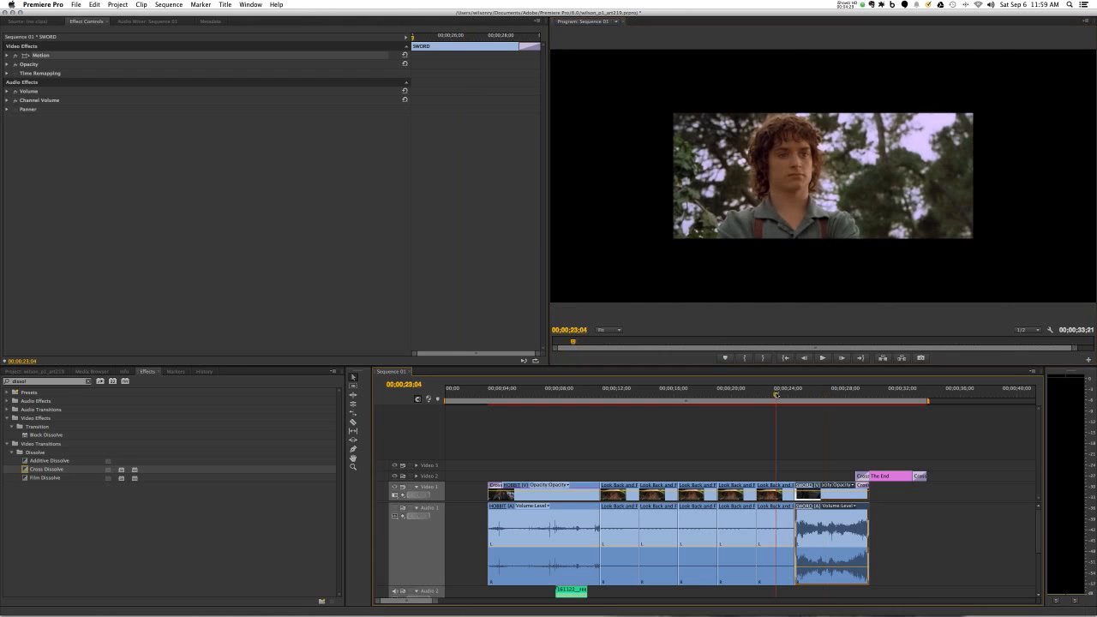
drag(776, 395, 890, 413)
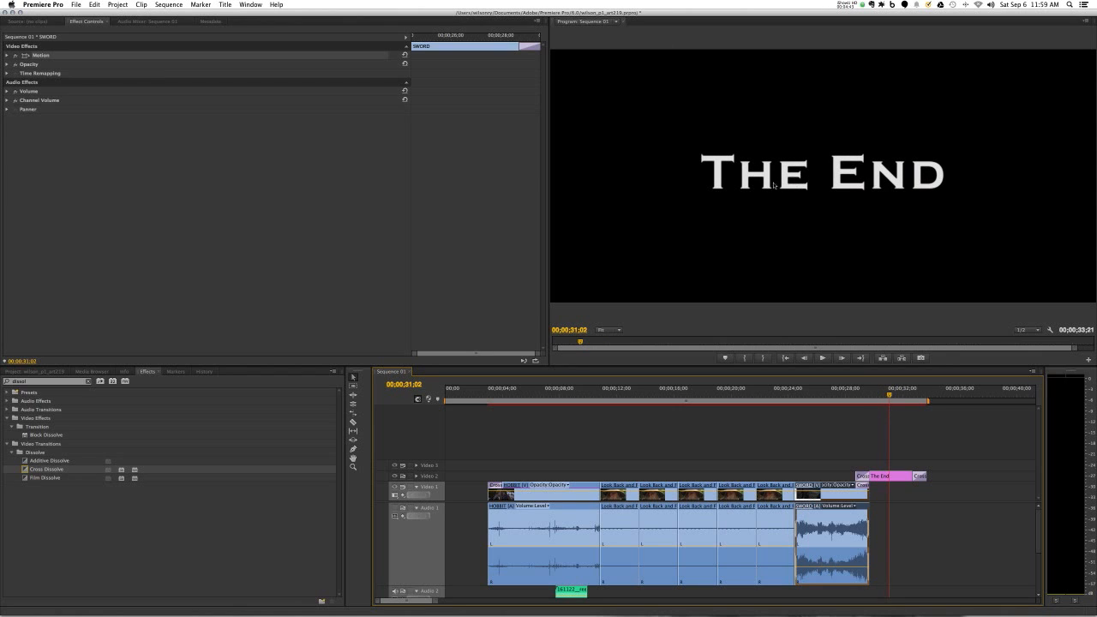
Open The End title for editing and change its font to Desdemona
click(887, 476)
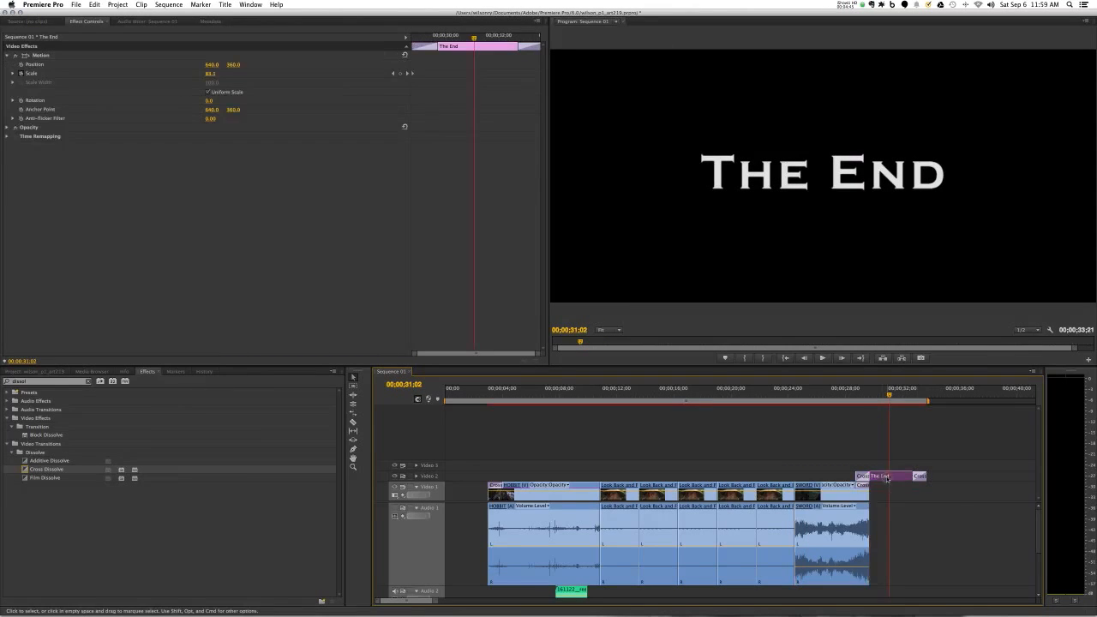
double_click(887, 477)
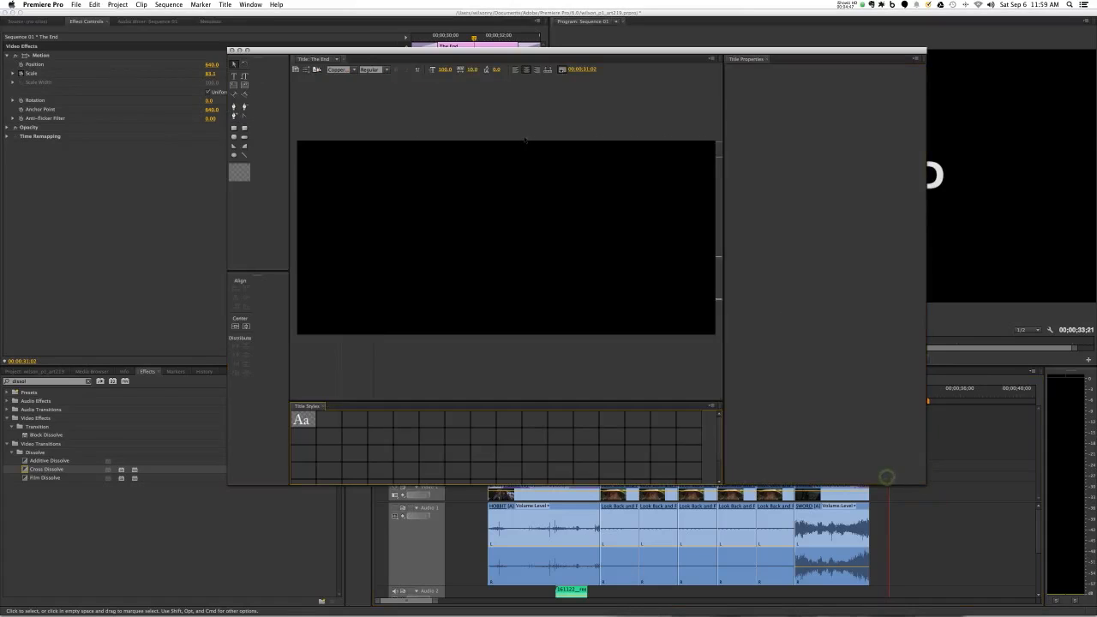
click(353, 70)
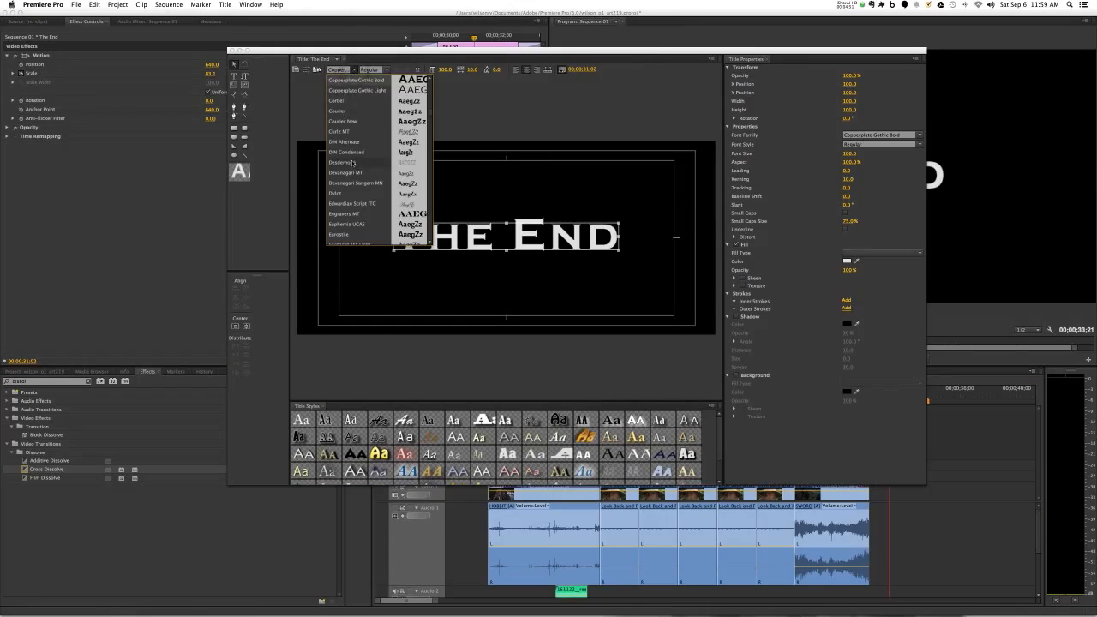
click(342, 162)
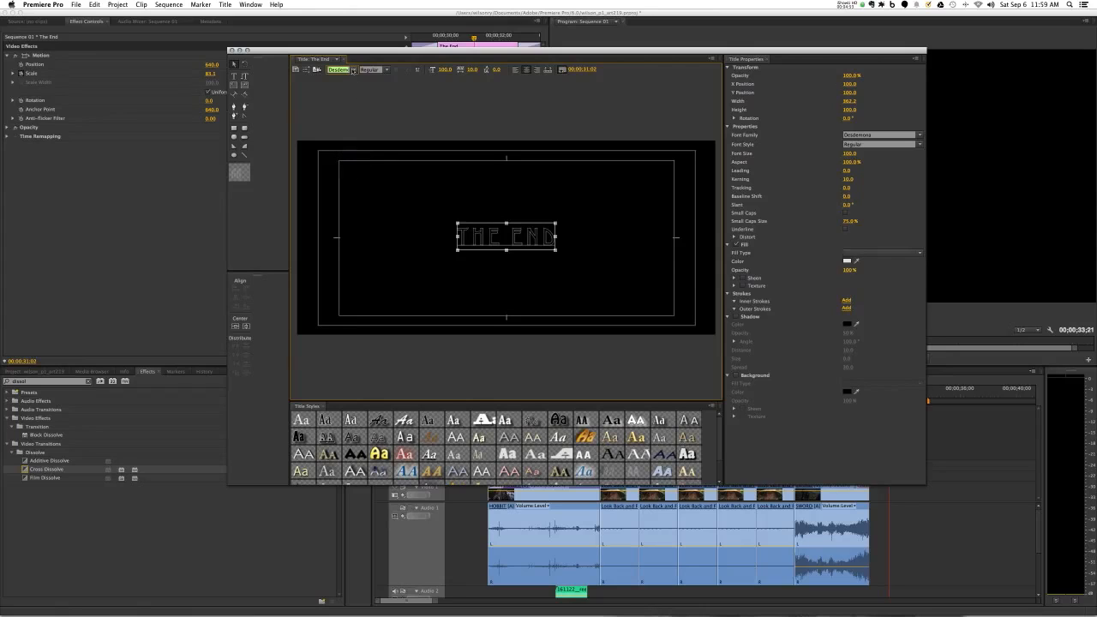
Set the title text's font size to 157, close the title editor and preview the title's growth
drag(444, 71, 443, 74)
key(Up)
key(Up)
key(Up)
key(Up)
key(Up)
key(Up)
key(Up)
key(Up)
key(Up)
key(Up)
key(Up)
key(Up)
key(Up)
key(Up)
key(Up)
key(Up)
key(Up)
key(Up)
key(Up)
key(Up)
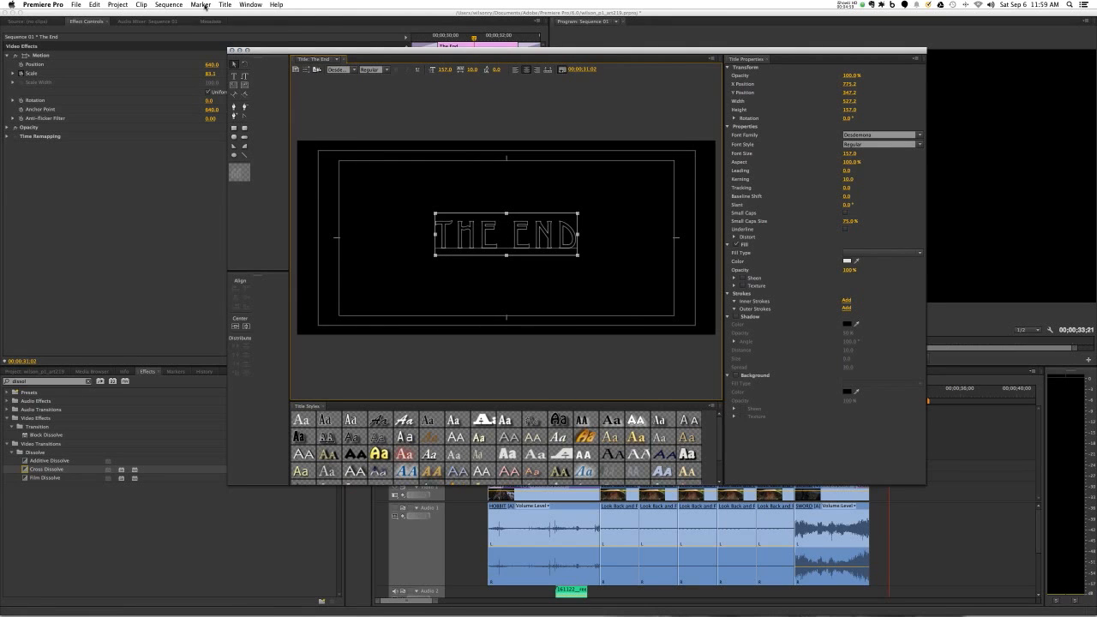
click(230, 50)
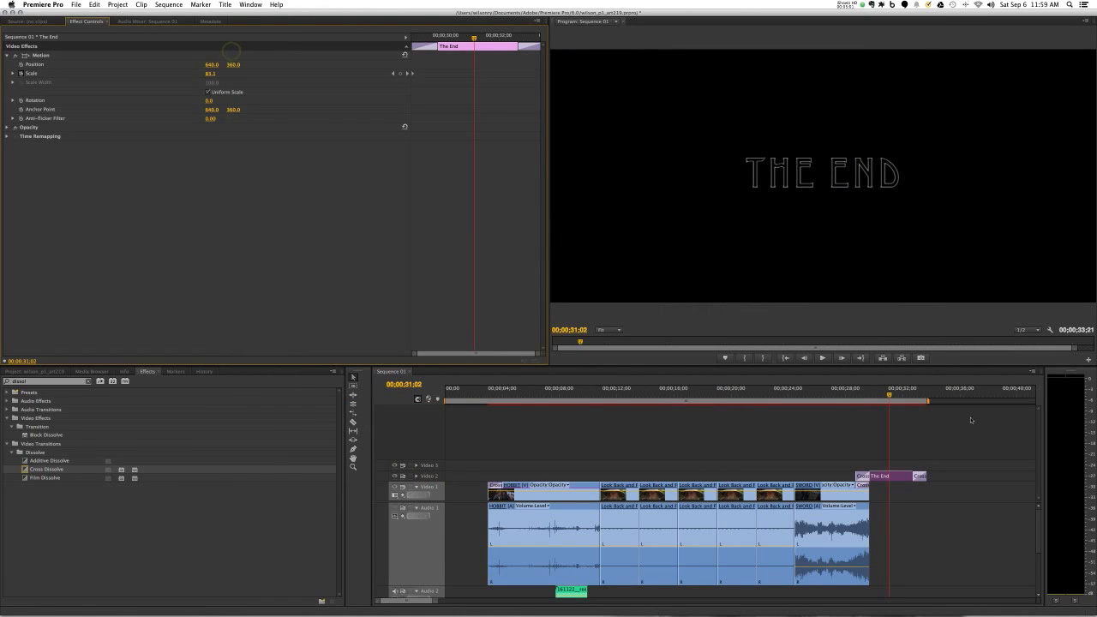
click(874, 398)
drag(874, 398, 910, 400)
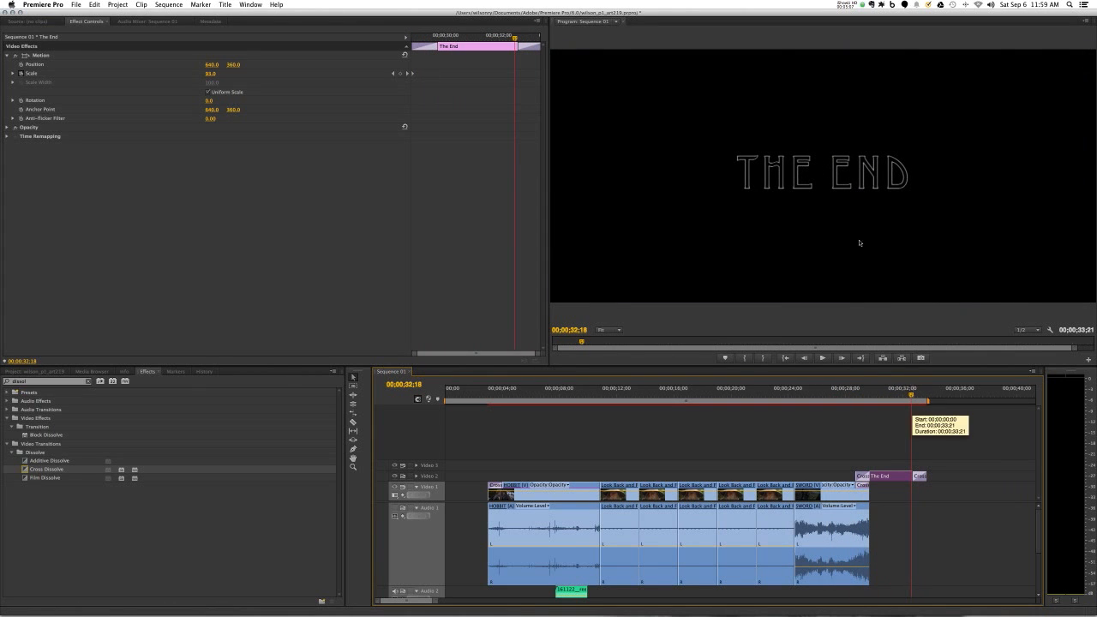
Reopen The End title and change its font to Trajan Pro
double_click(895, 478)
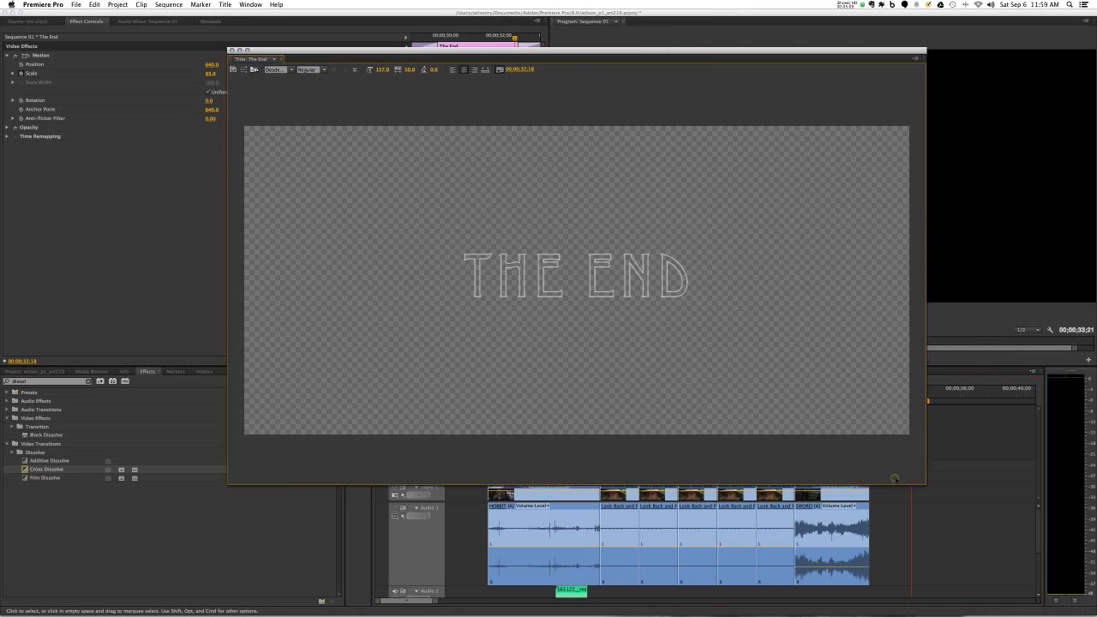
click(354, 69)
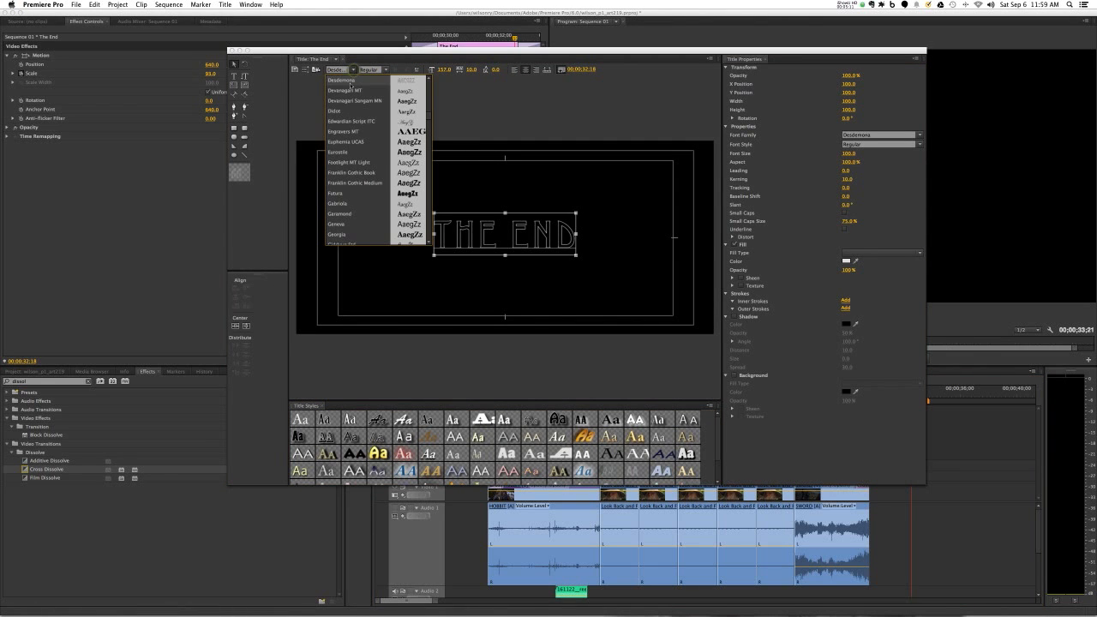
scroll(353, 219, down, 15)
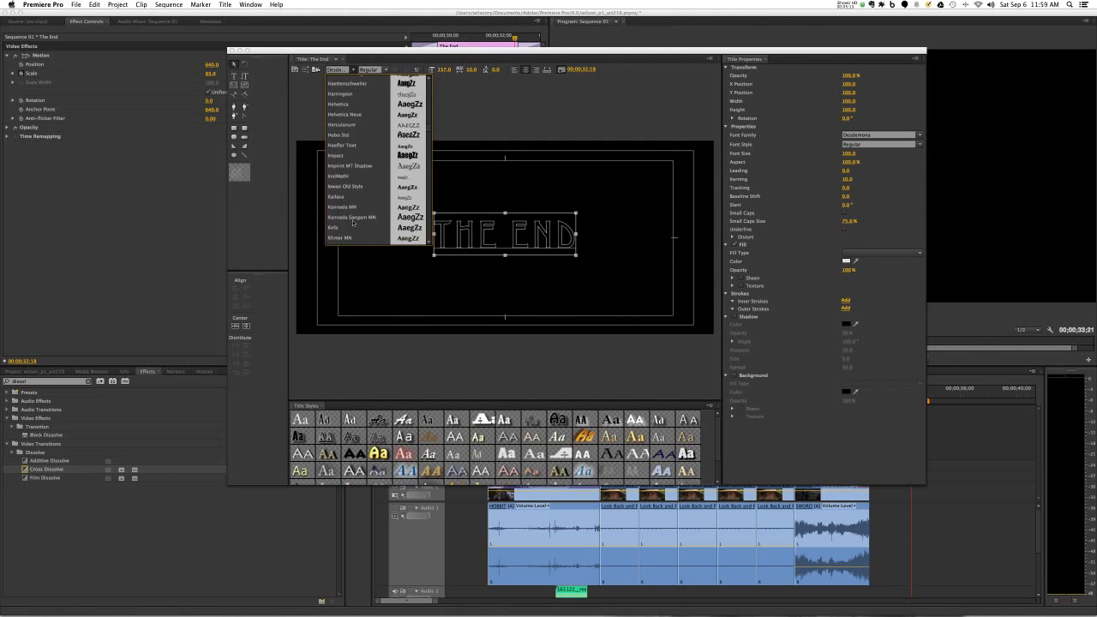
scroll(353, 222, down, 8)
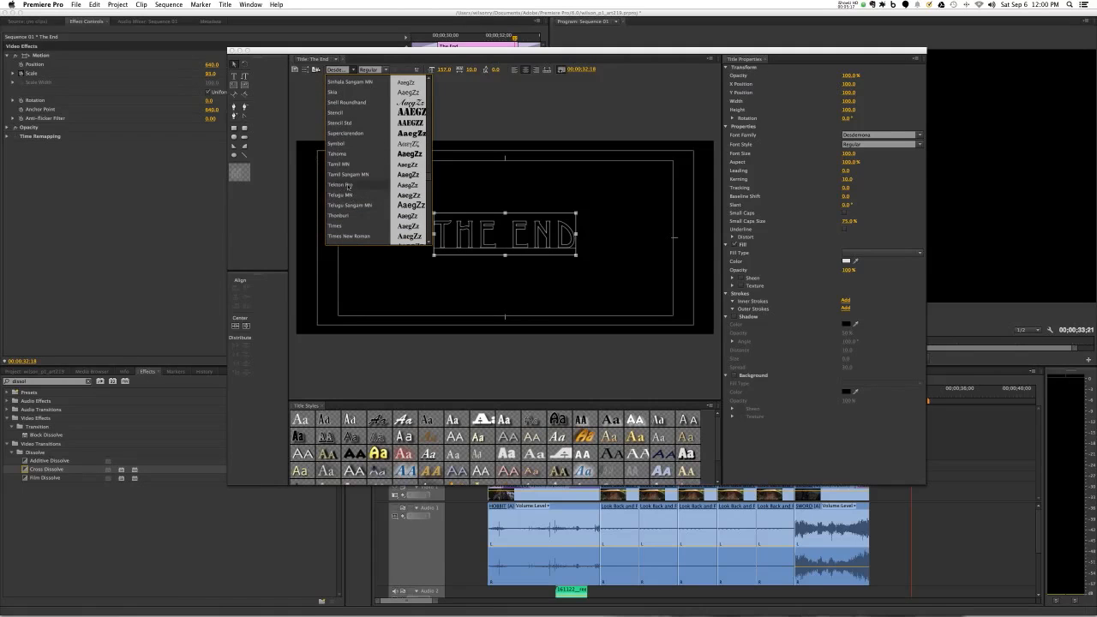
scroll(348, 186, down, 1)
scroll(346, 162, down, 3)
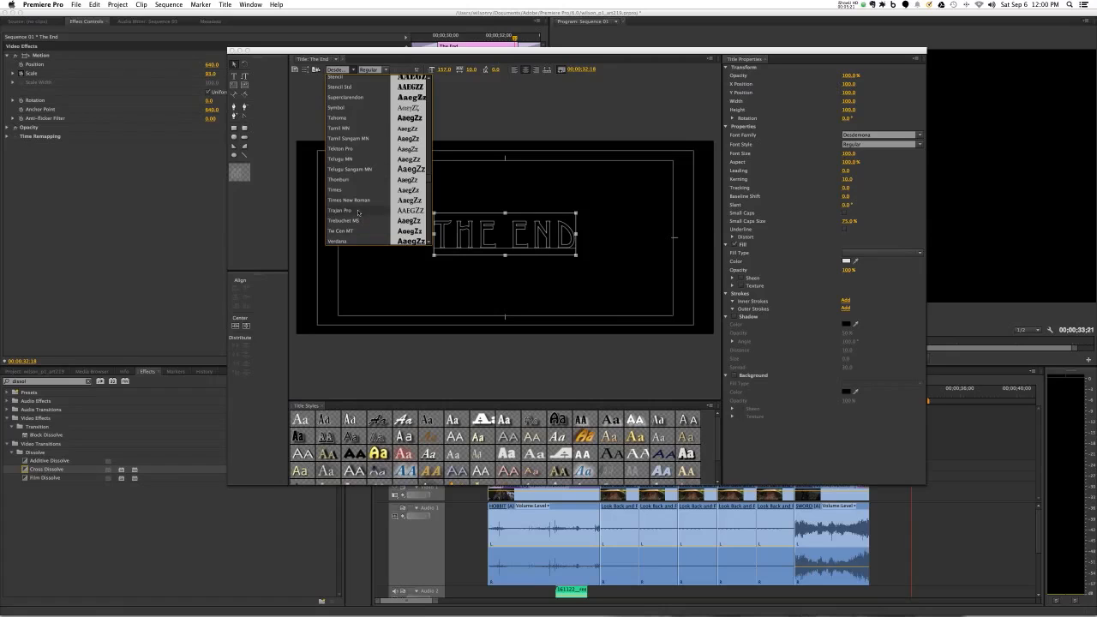
click(341, 210)
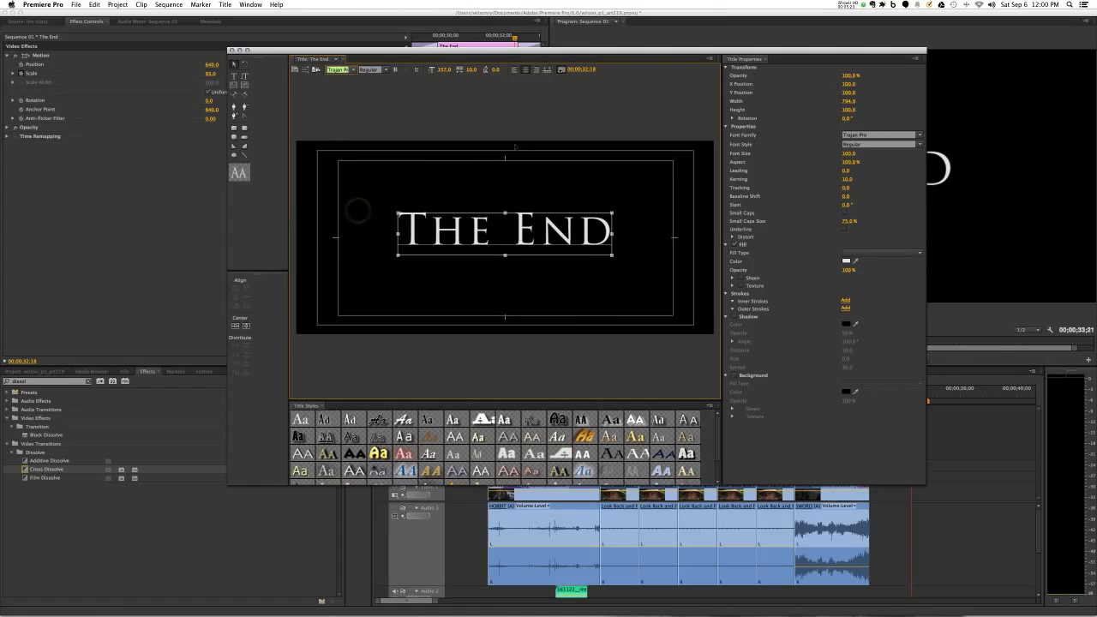
Set the title text's kerning to -2.0, close the title editor and scrub over the title clip
drag(474, 71, 472, 70)
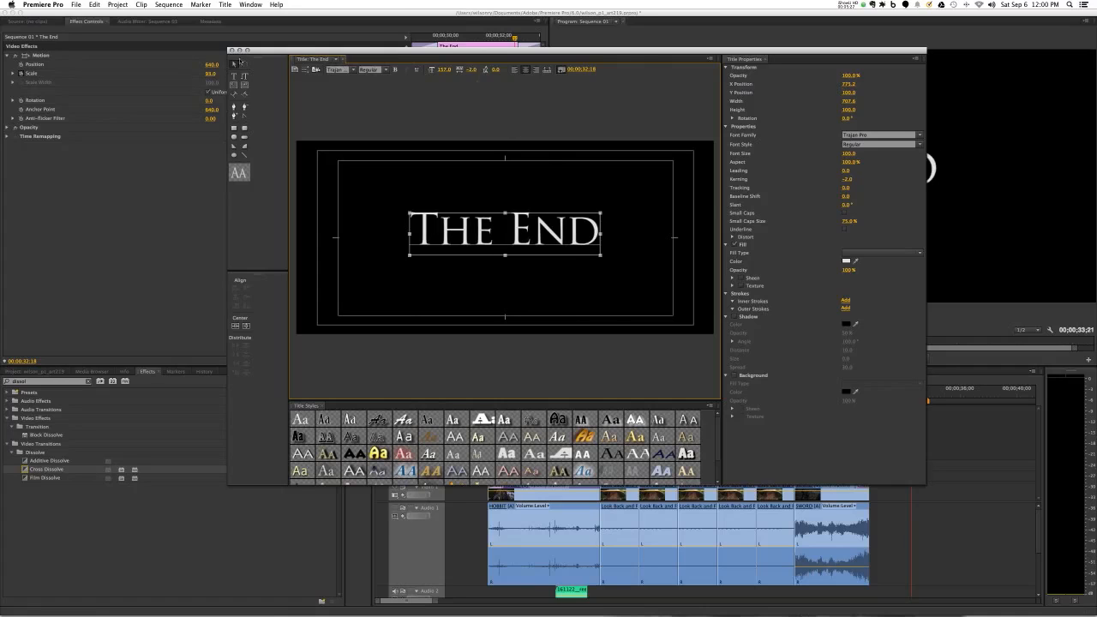
click(231, 51)
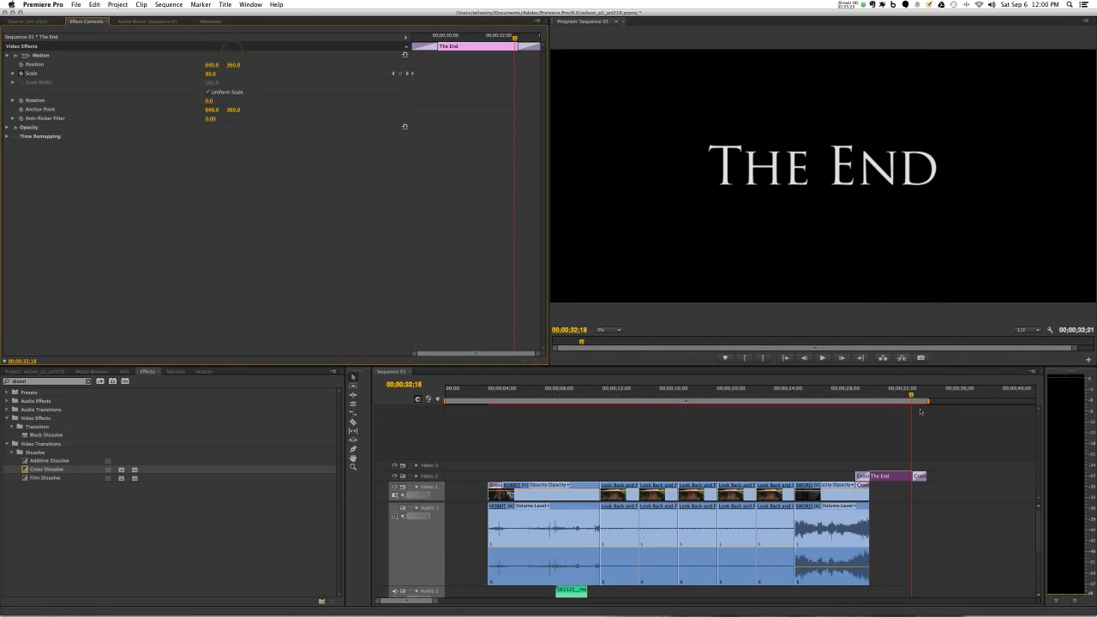
drag(910, 400, 884, 401)
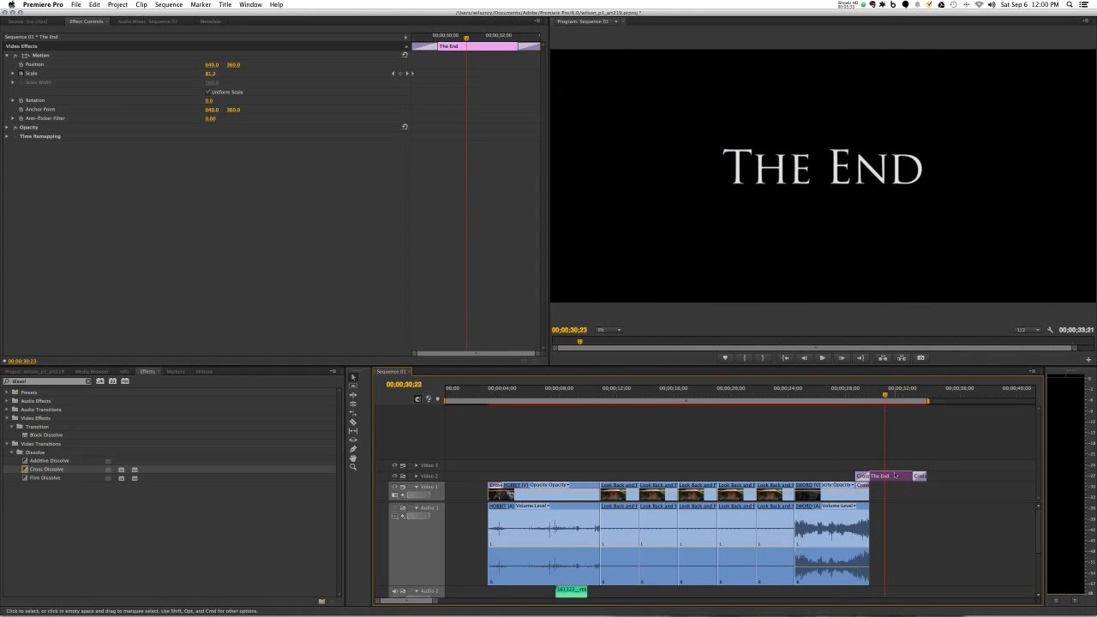
Move The End text slightly lower in its title frame and preview the clip
double_click(894, 475)
drag(521, 233, 520, 245)
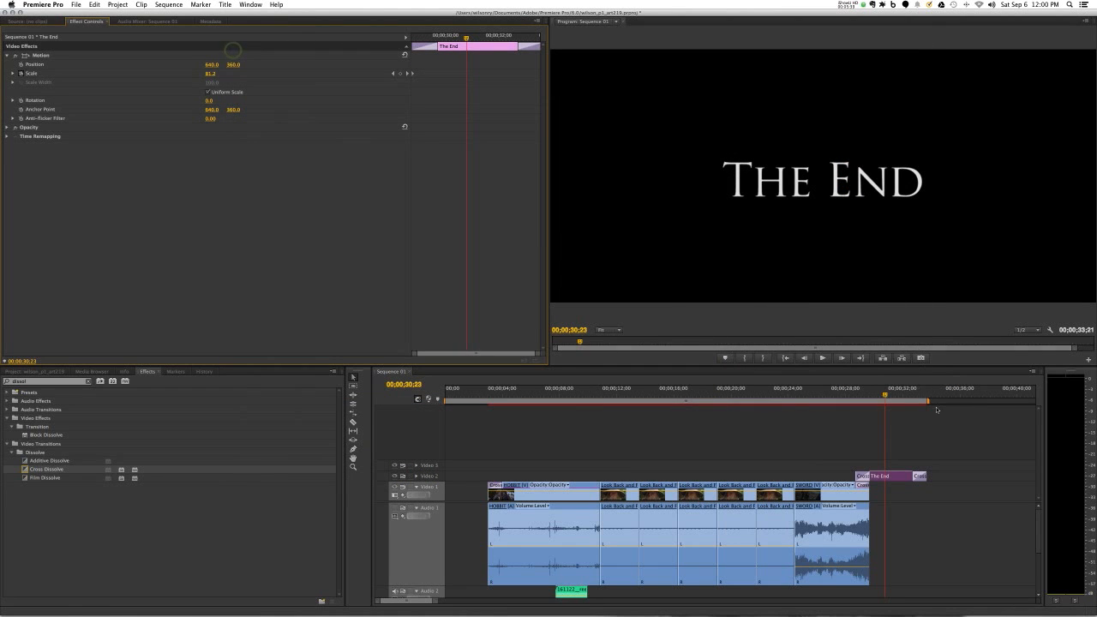
drag(875, 398, 897, 405)
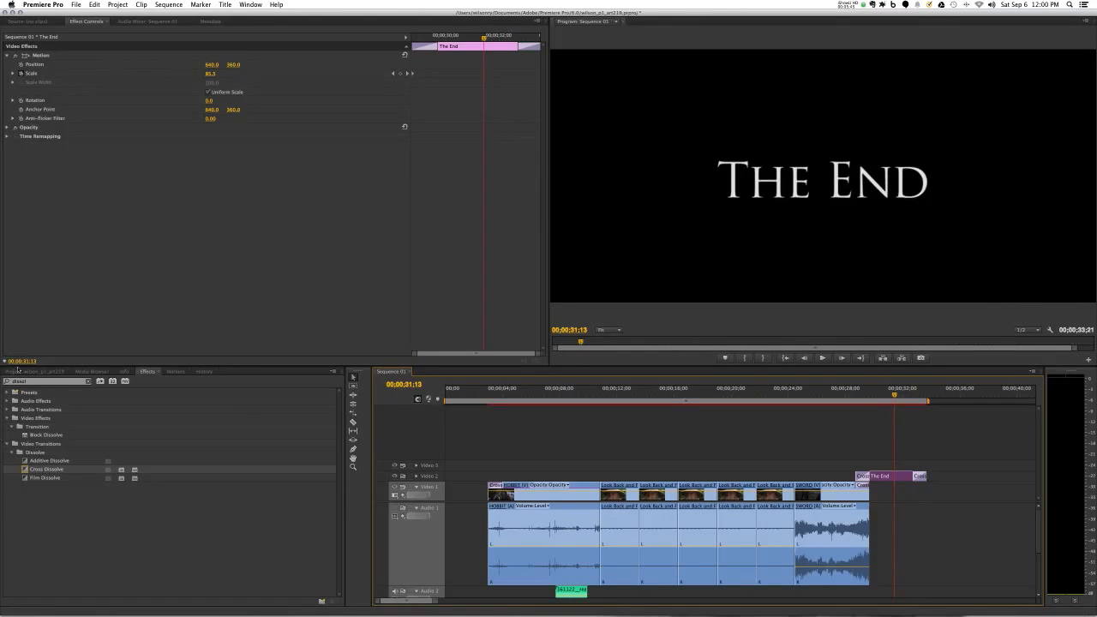
Create a new default still title named question at 1280 wide in the project
click(16, 372)
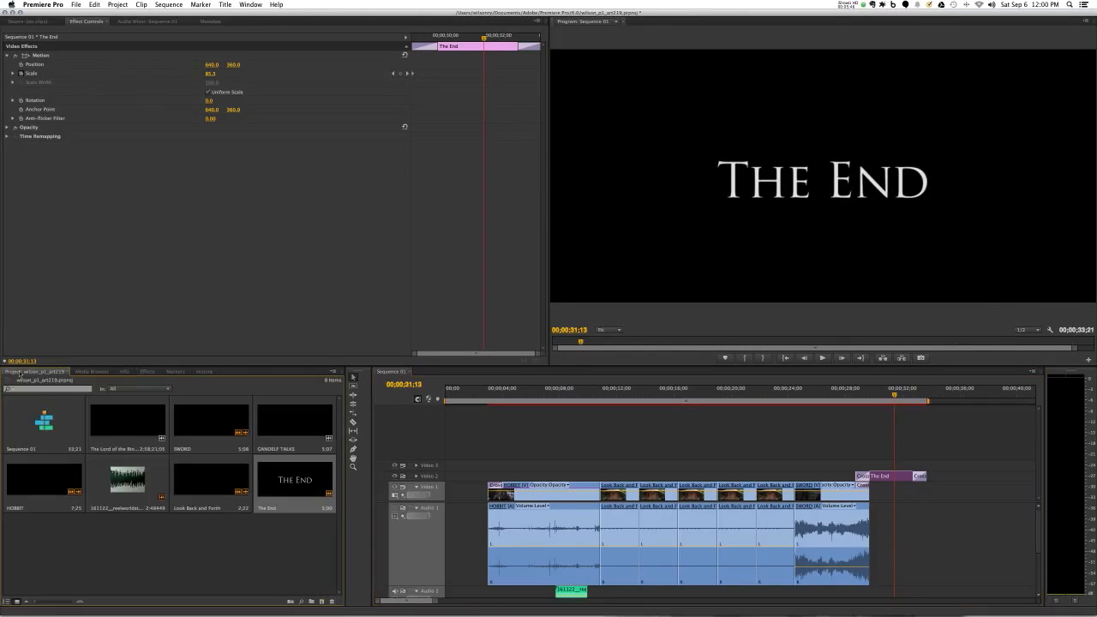
click(225, 5)
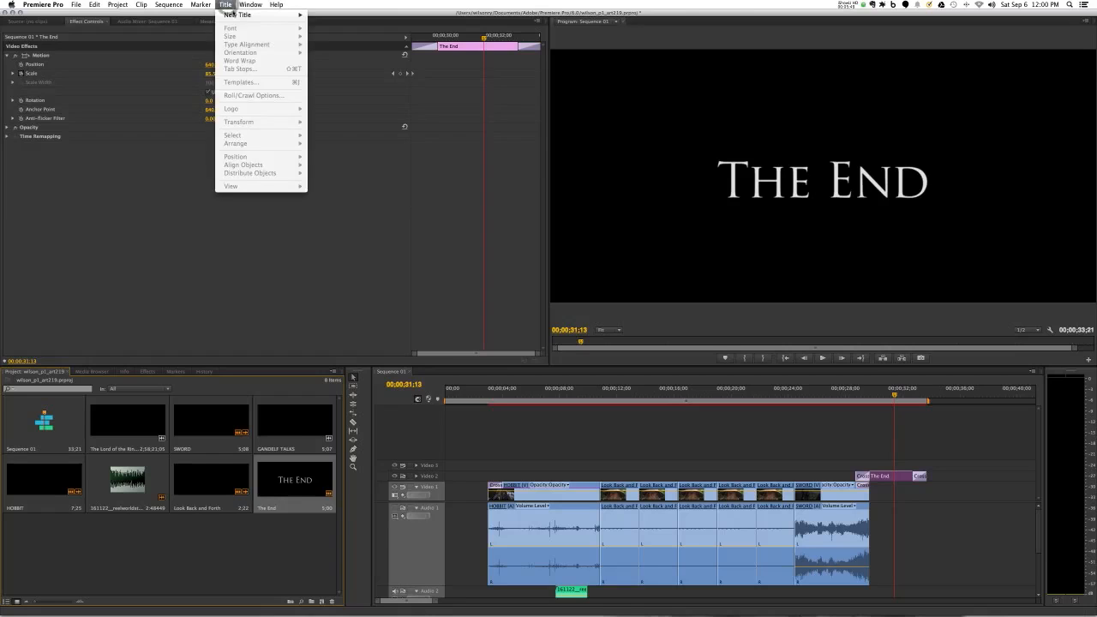
mouse_move(248, 14)
click(339, 17)
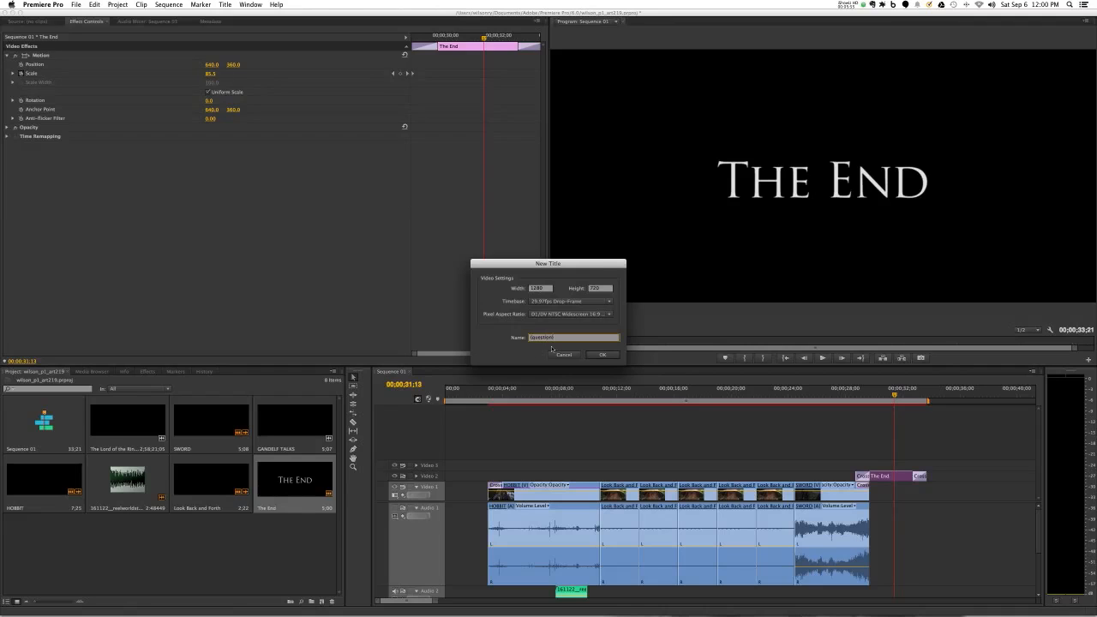
click(602, 355)
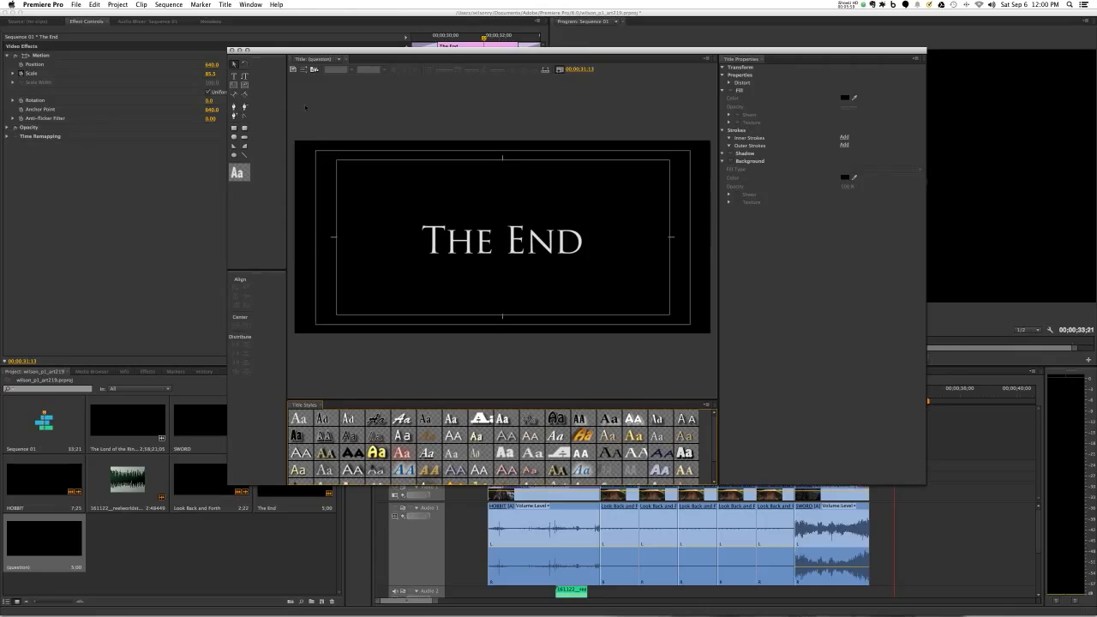
Move the title editor clear of the timeline and set the playhead to 00;00;34;28, beyond The End clip
click(470, 242)
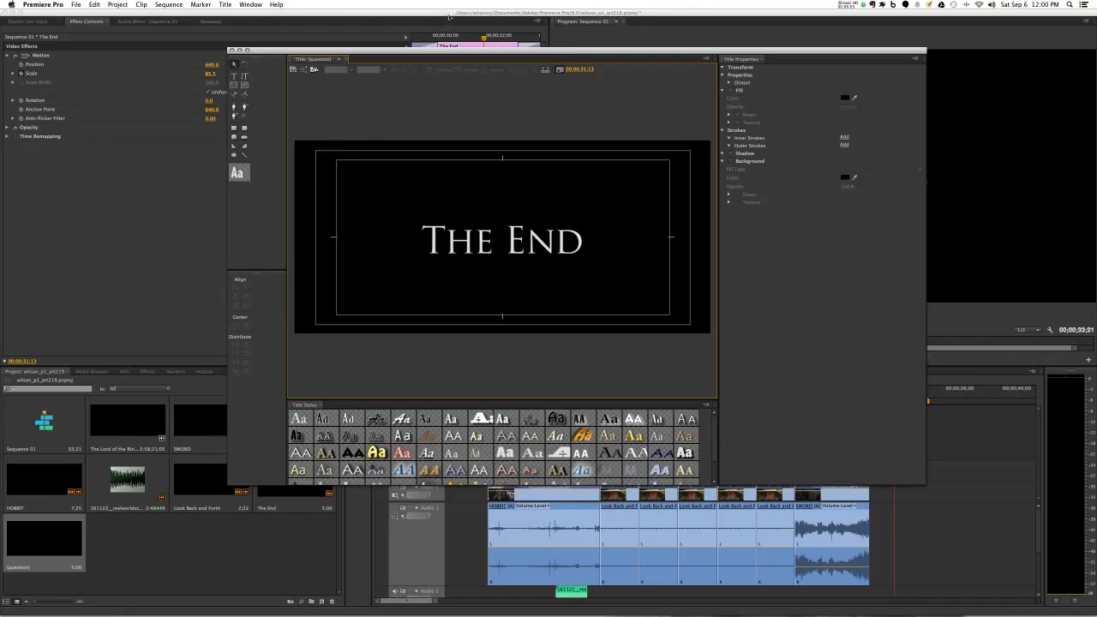
drag(486, 55, 381, 39)
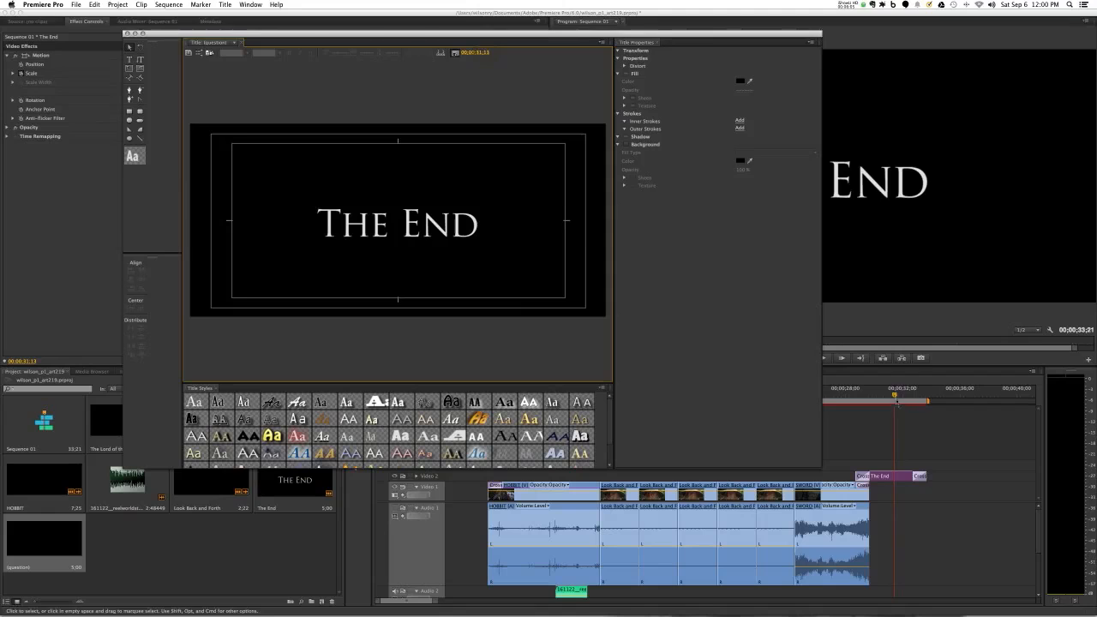
click(846, 400)
drag(846, 398, 944, 396)
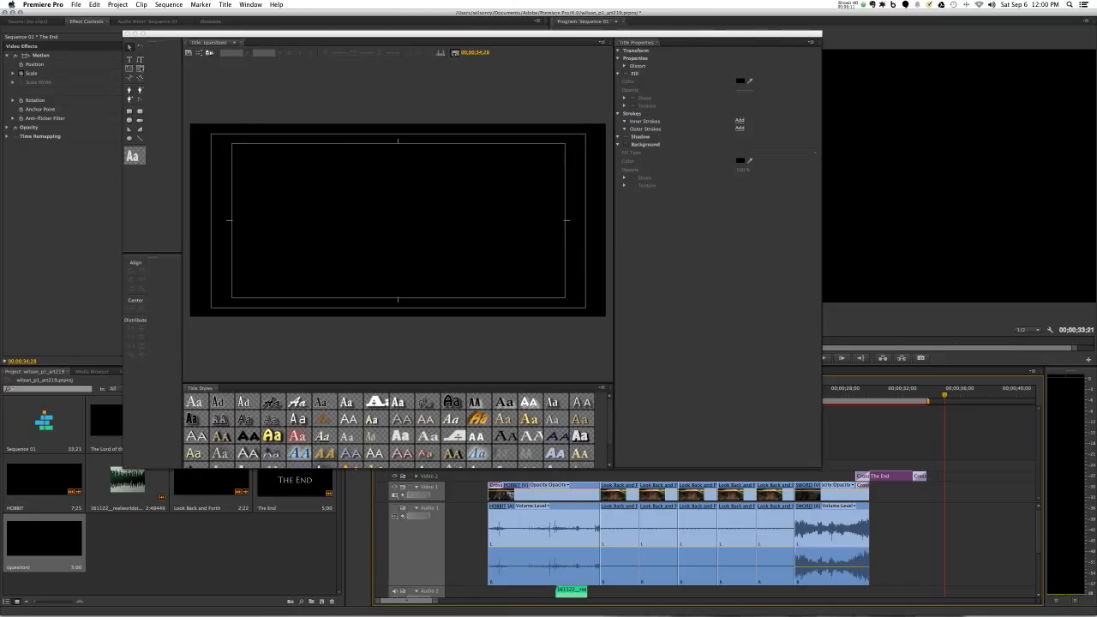
Start a text line near the middle of the title frame and choose the Trajan Pro font for it
click(130, 62)
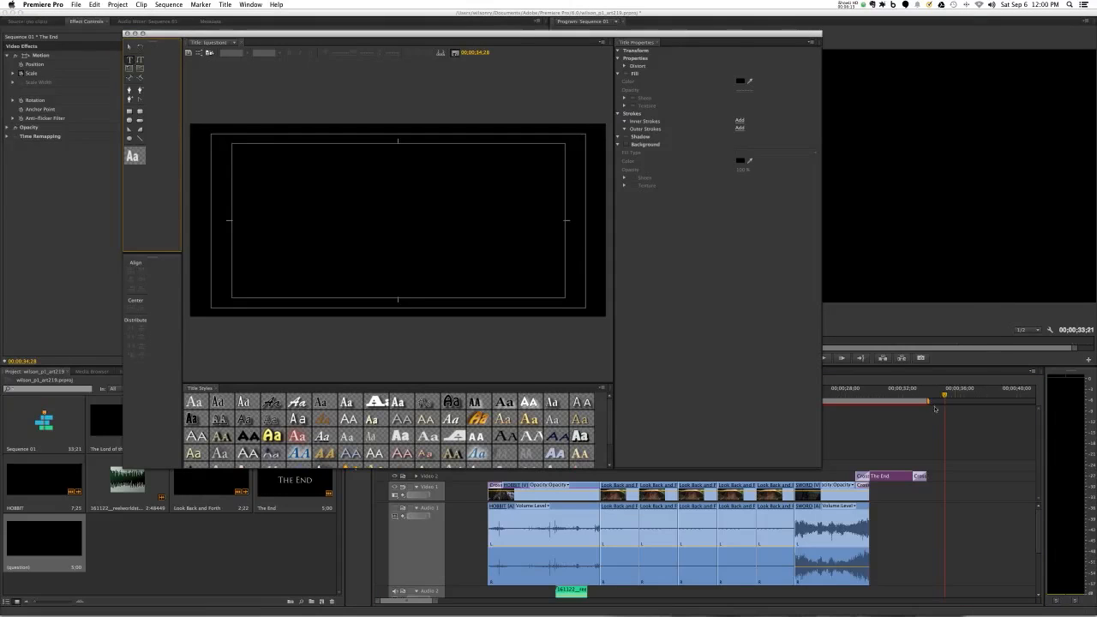
click(390, 226)
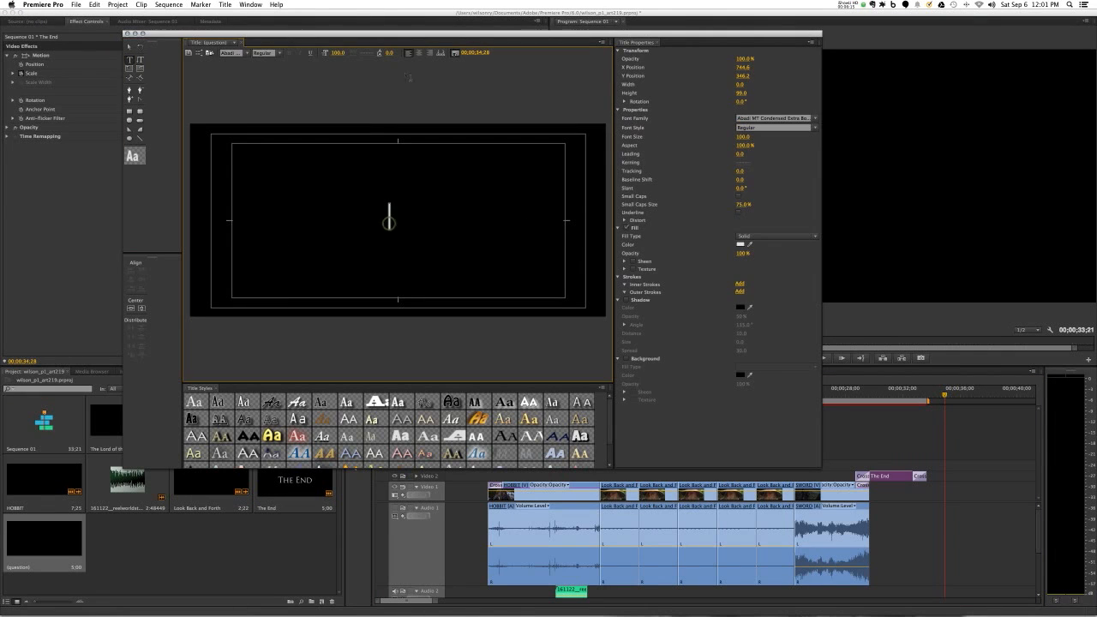
click(247, 54)
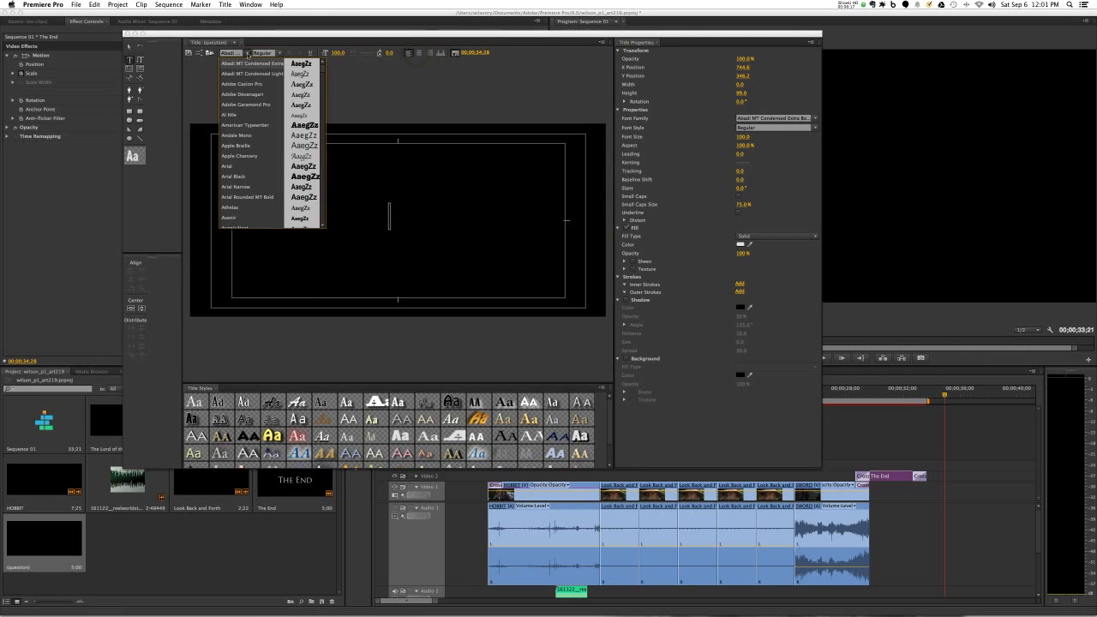
scroll(243, 170, down, 20)
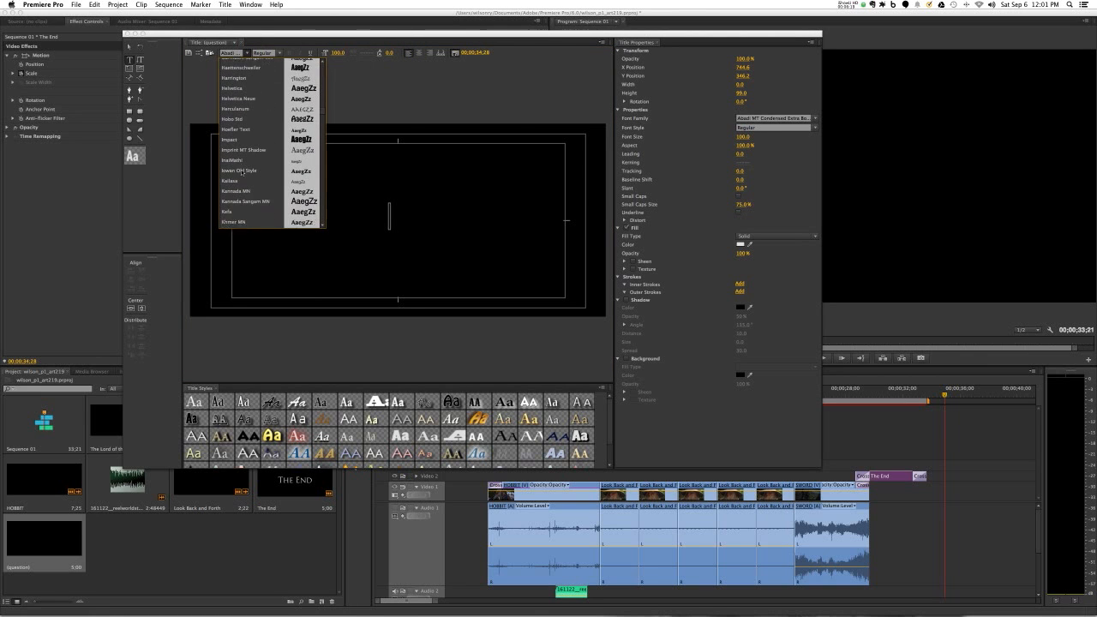
scroll(244, 170, down, 15)
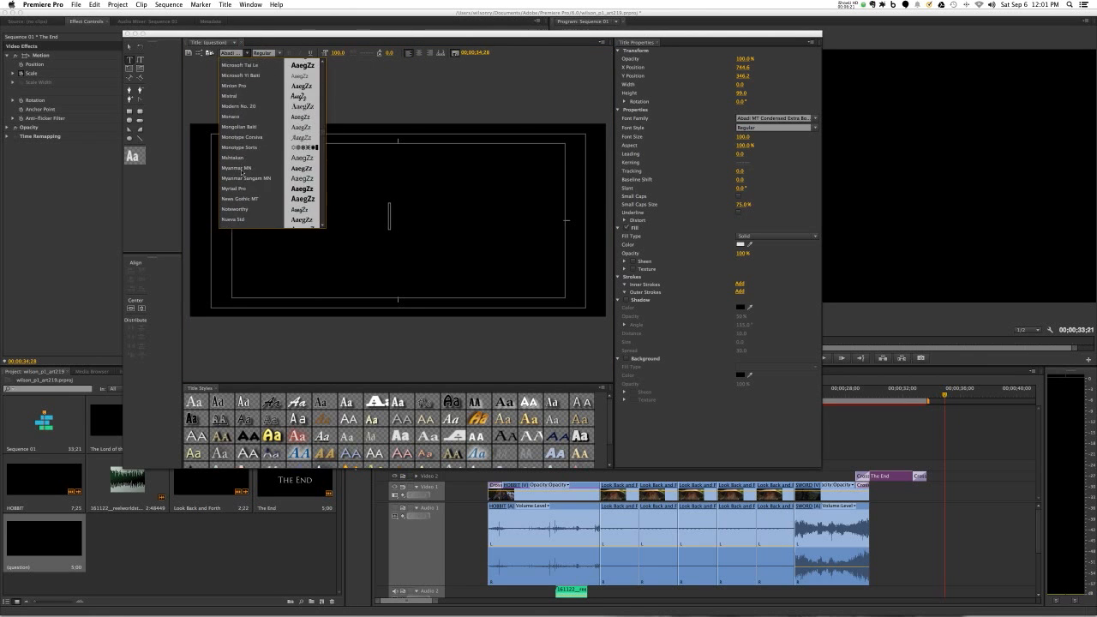
scroll(242, 173, down, 15)
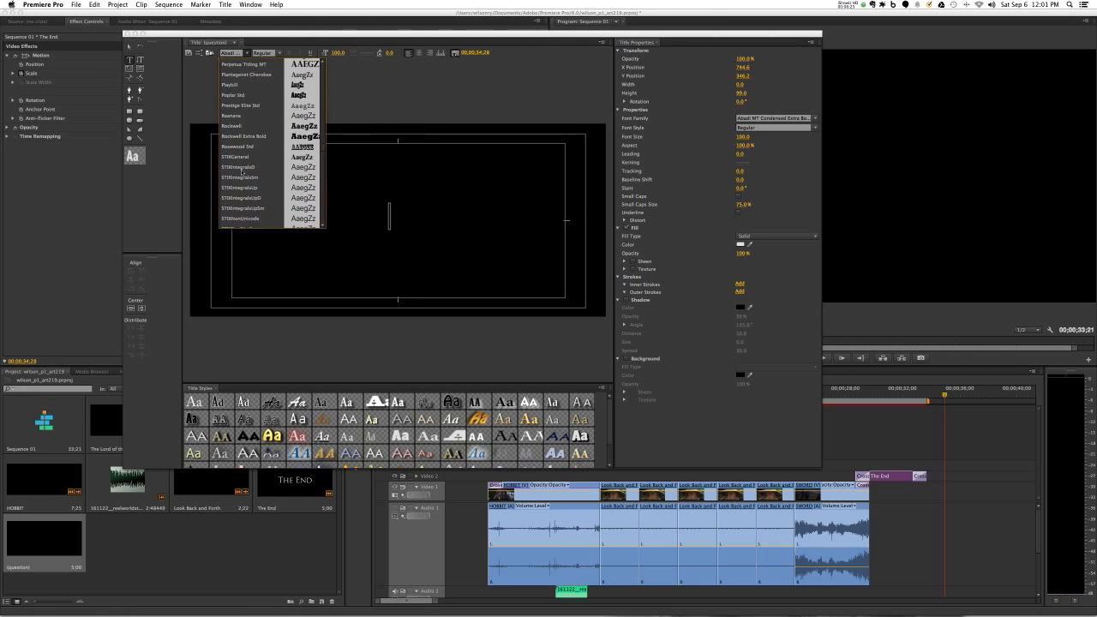
scroll(241, 173, down, 5)
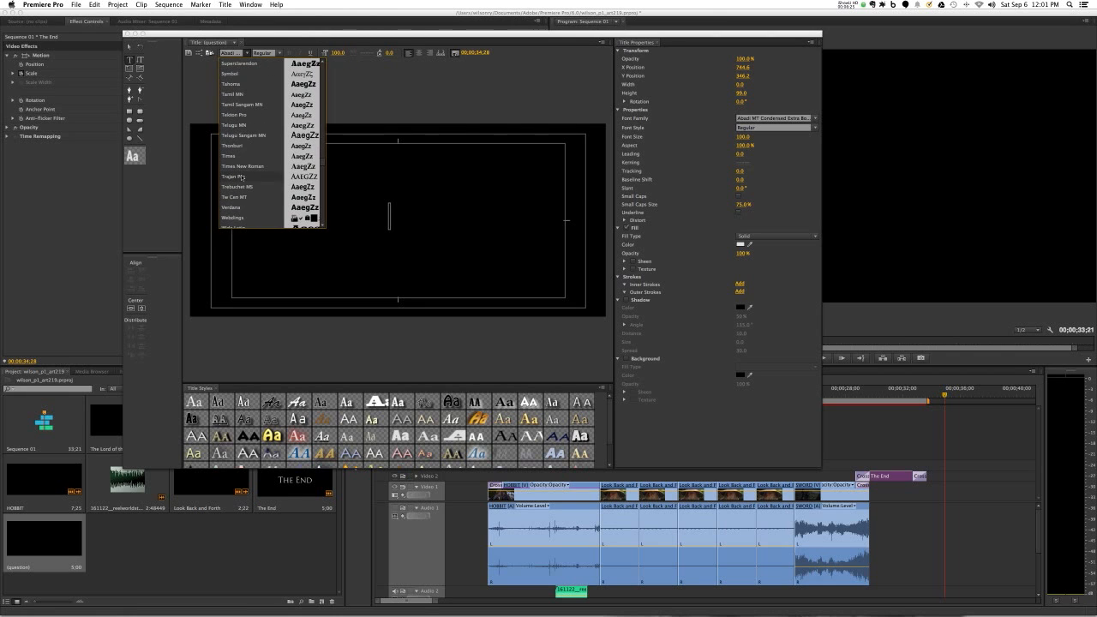
click(233, 175)
text(Oriya MN)
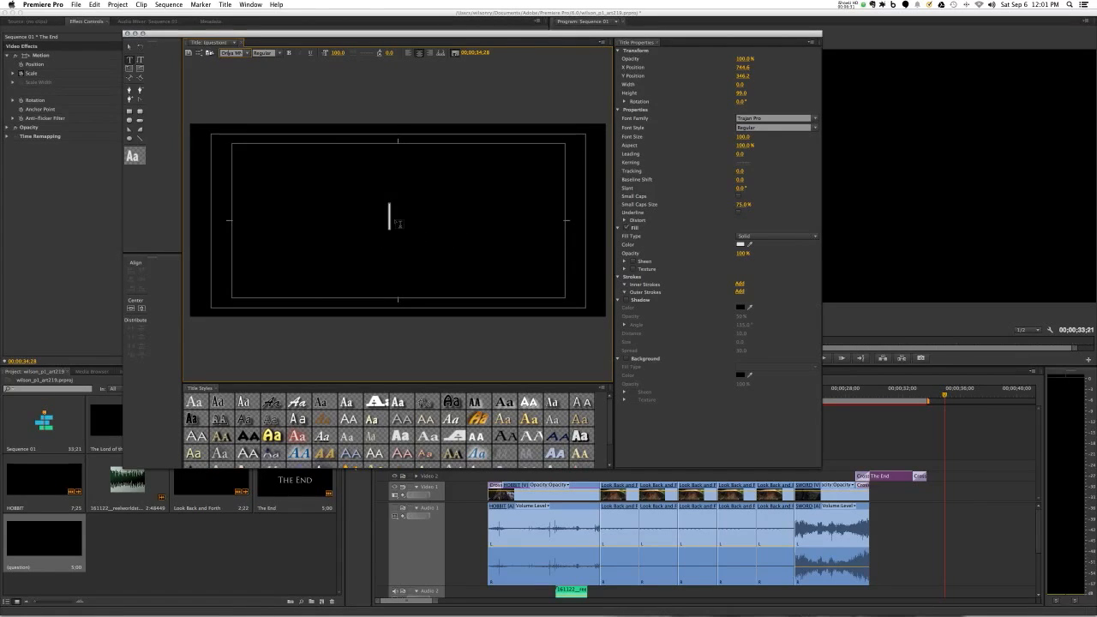
key(Tab)
Add the text "(or is it?)" to the title frame and set its font to Trajan Pro
click(360, 207)
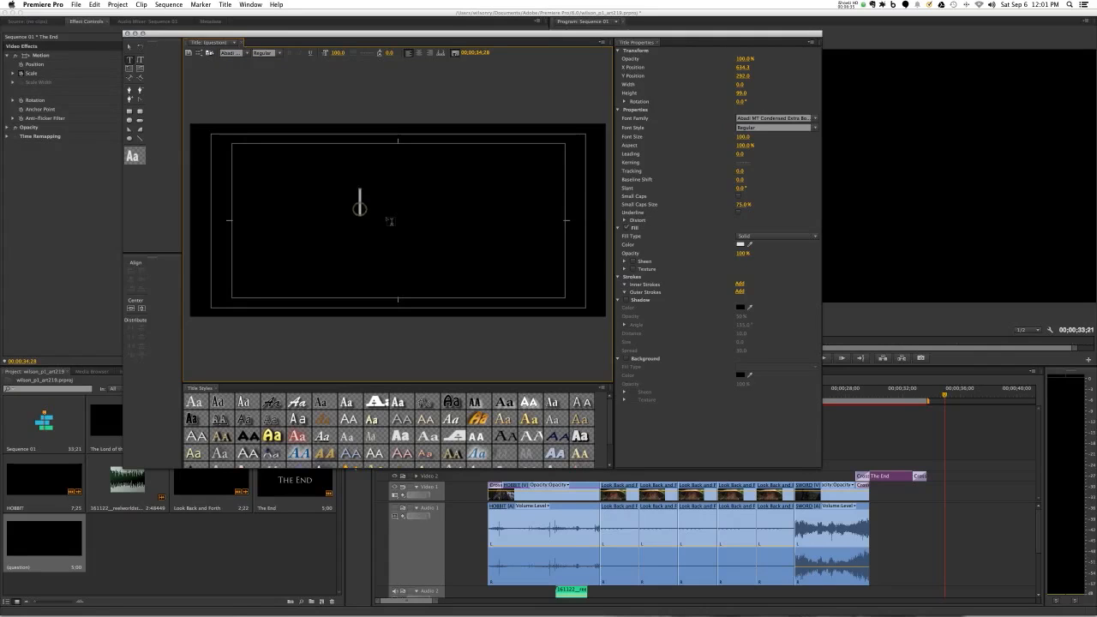
text((or is it?)
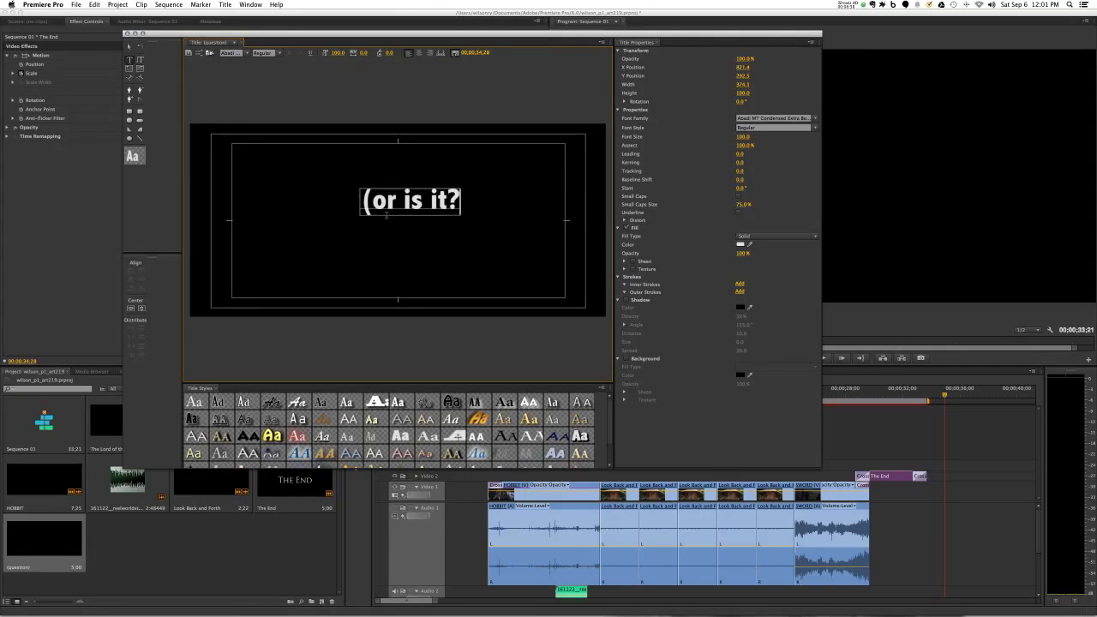
key(Escape)
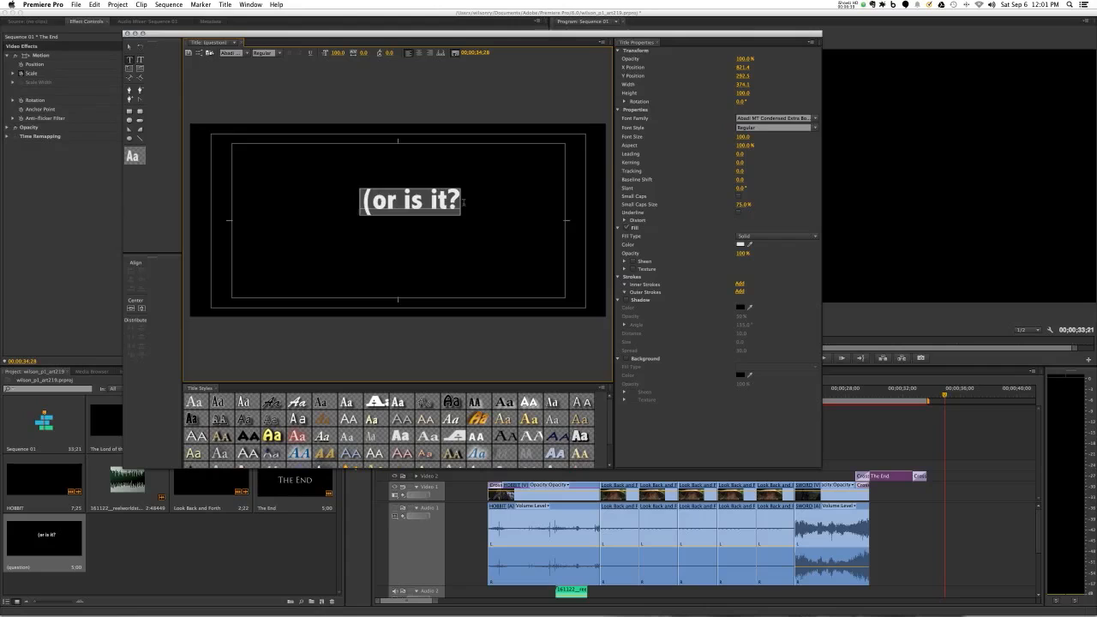
text())
click(230, 53)
key(Return)
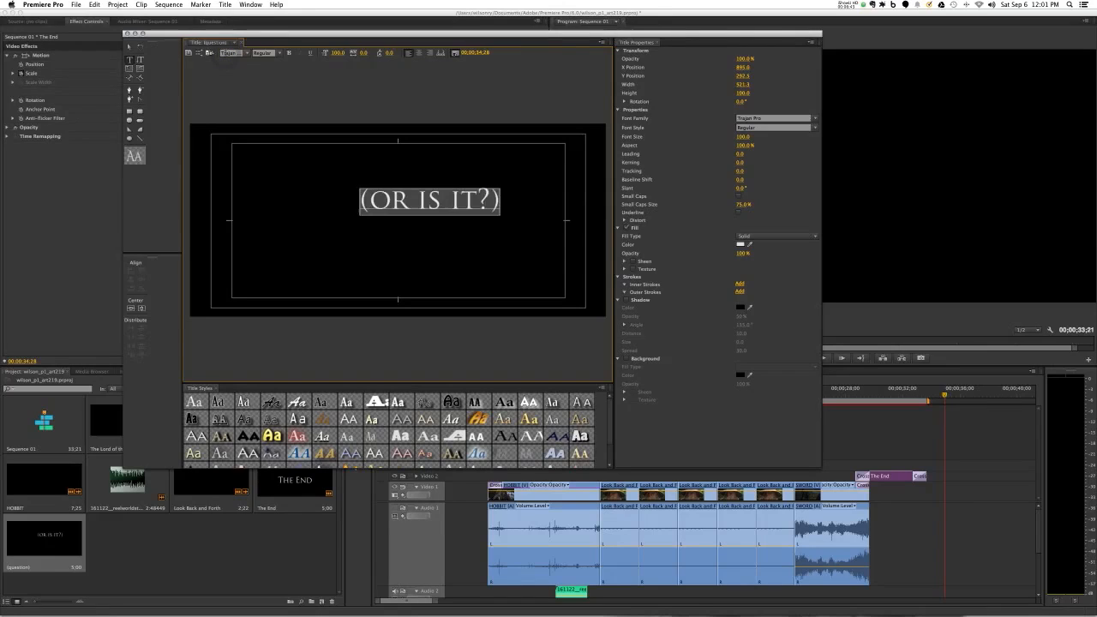
Reduce the question text's font size to 70 and move it to just below the middle of the title frame
click(274, 53)
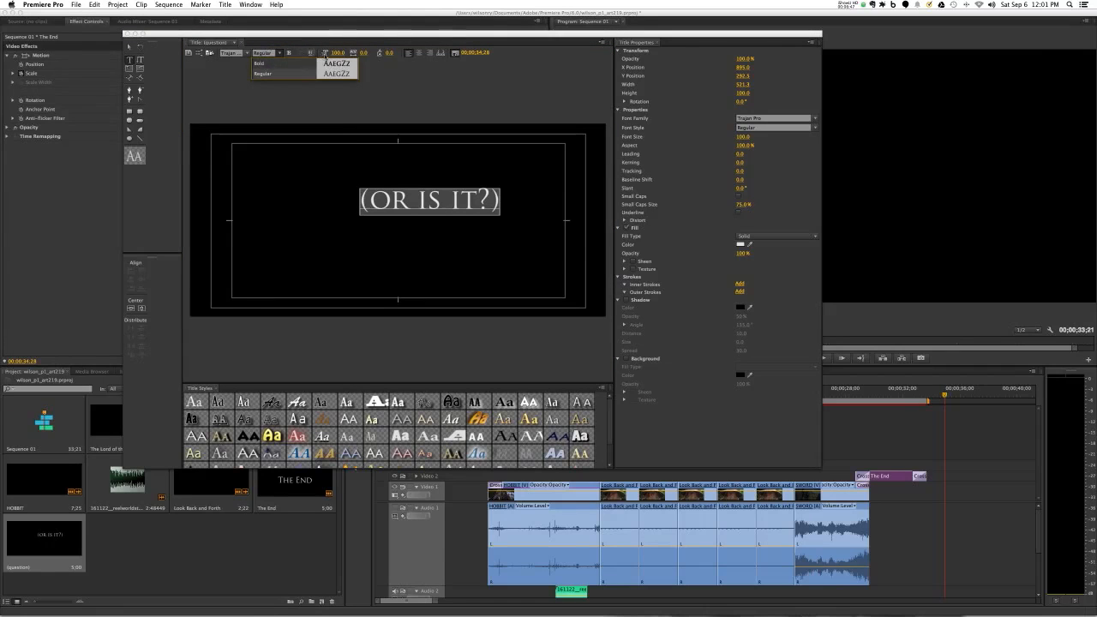
drag(339, 54, 336, 54)
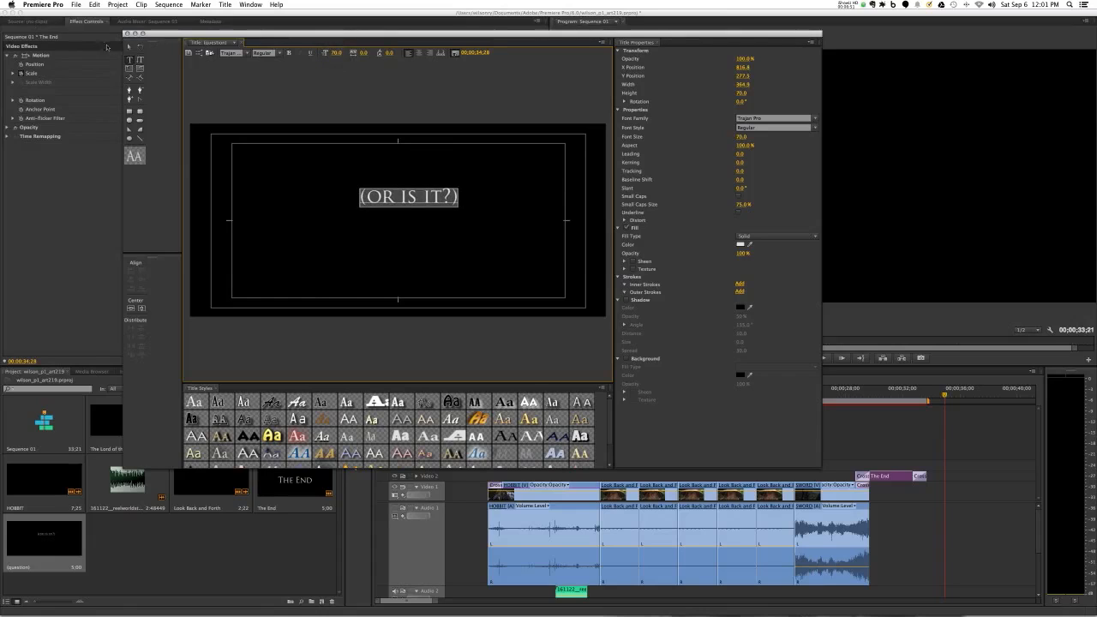
click(131, 47)
drag(408, 197, 398, 245)
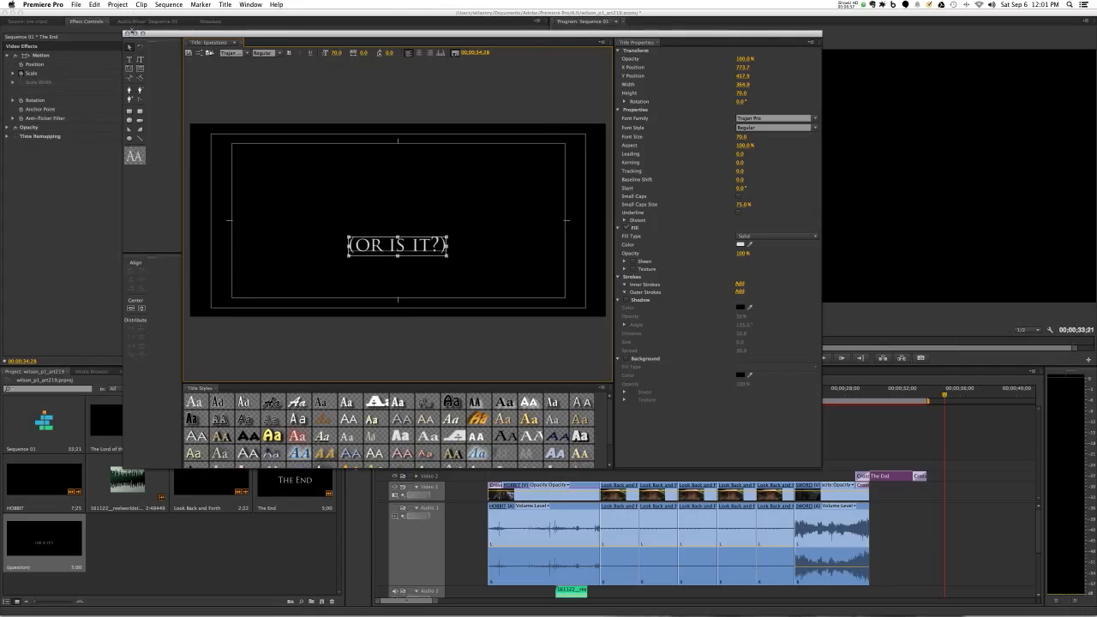
Close the title editor and place the question title on Video 3, starting at 00;00;31;21 over The End clip
click(128, 34)
drag(35, 545, 892, 470)
click(854, 394)
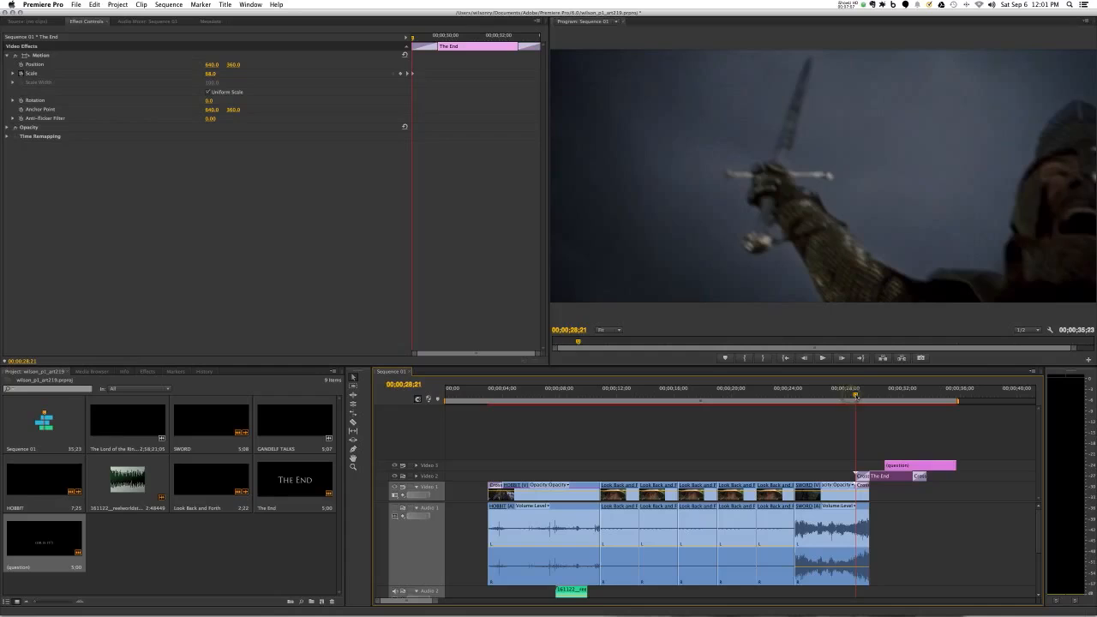
drag(854, 396, 899, 395)
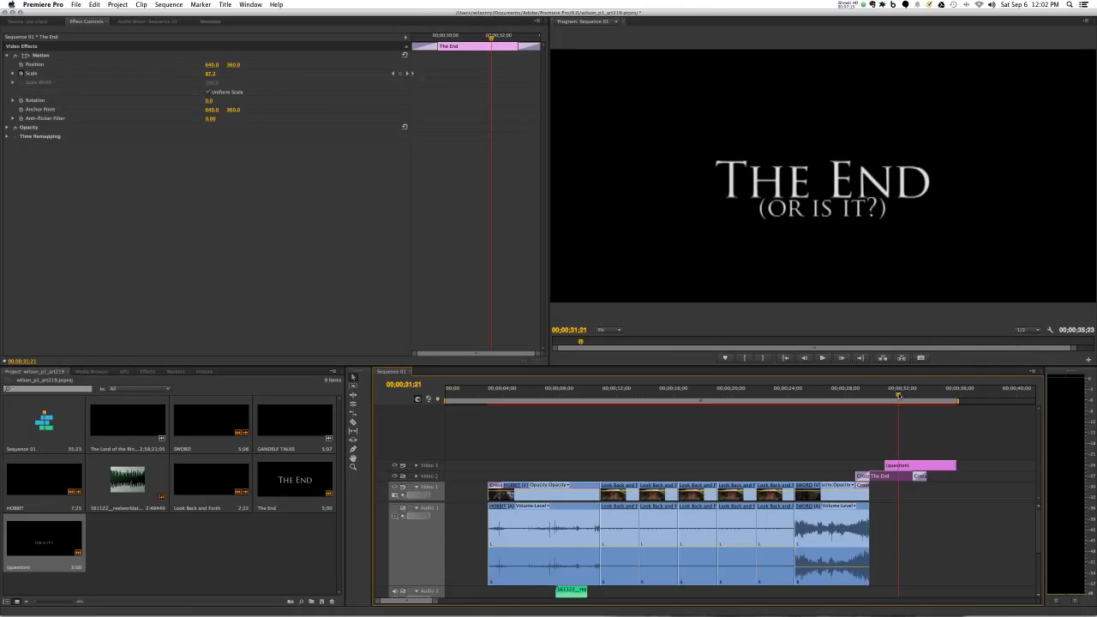
drag(887, 466, 903, 464)
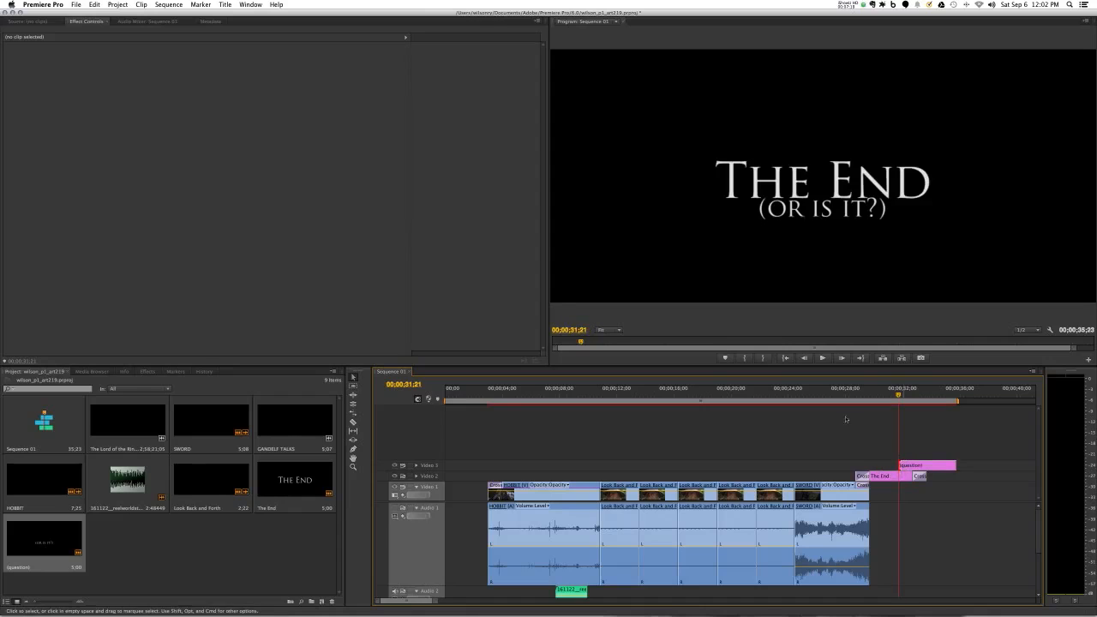
Apply a Cross Dissolve to the start of the question clip, preview the fade and return the playhead to 00;00;31;21
click(141, 372)
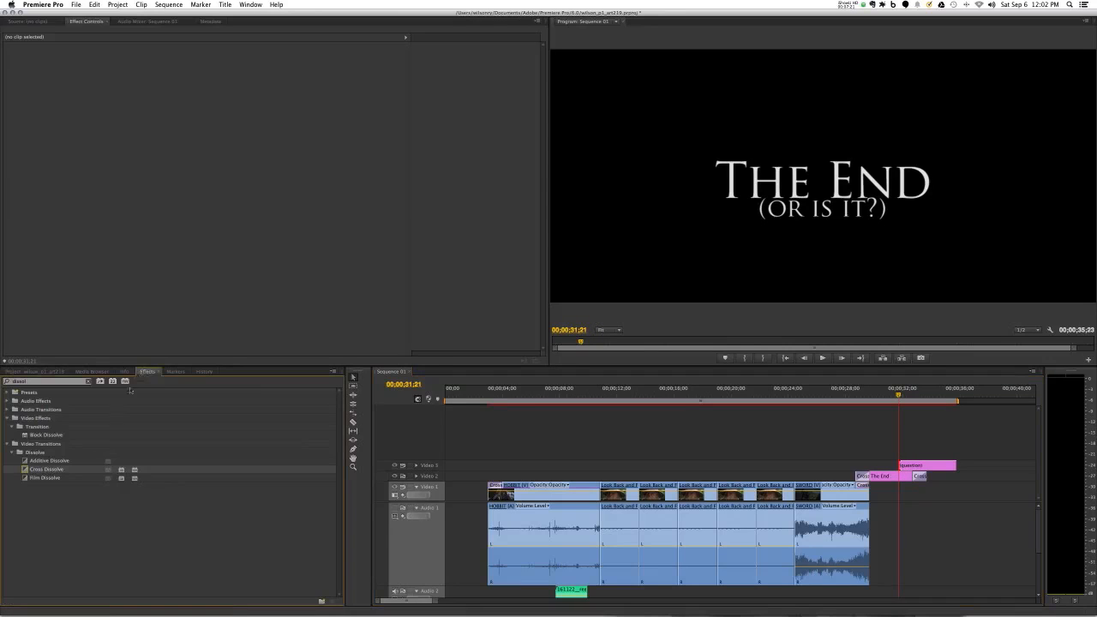
drag(515, 471, 904, 466)
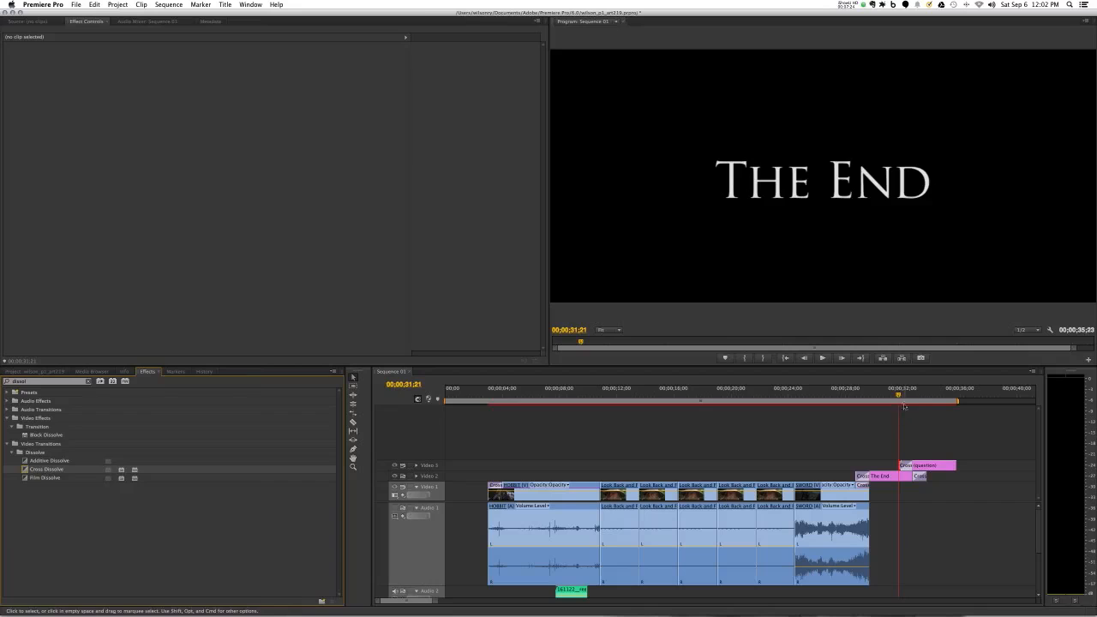
click(904, 395)
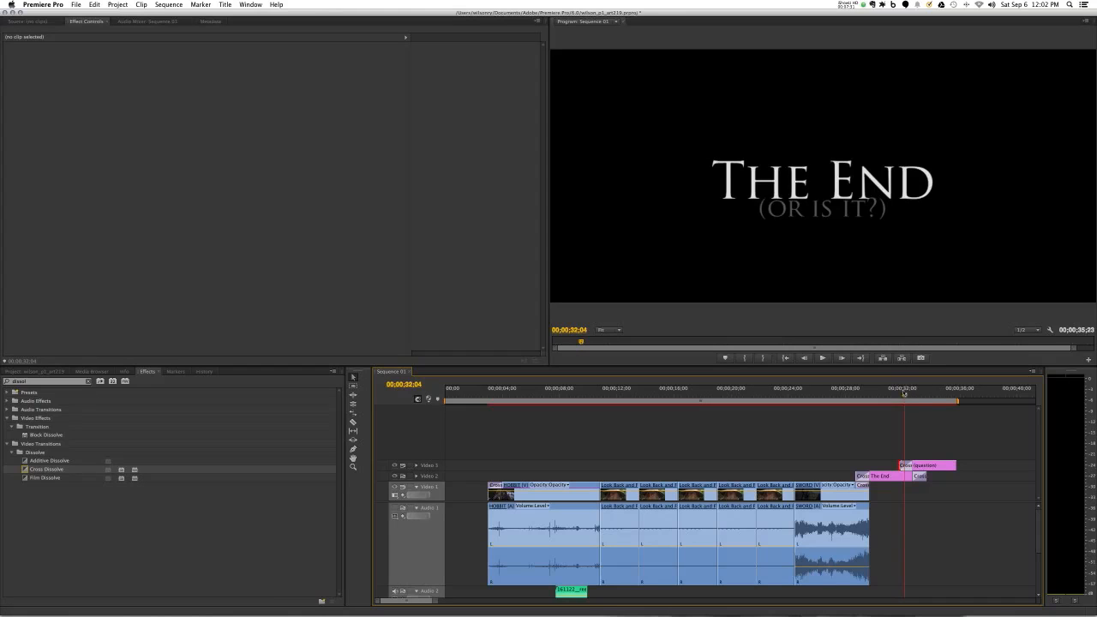
key(Up)
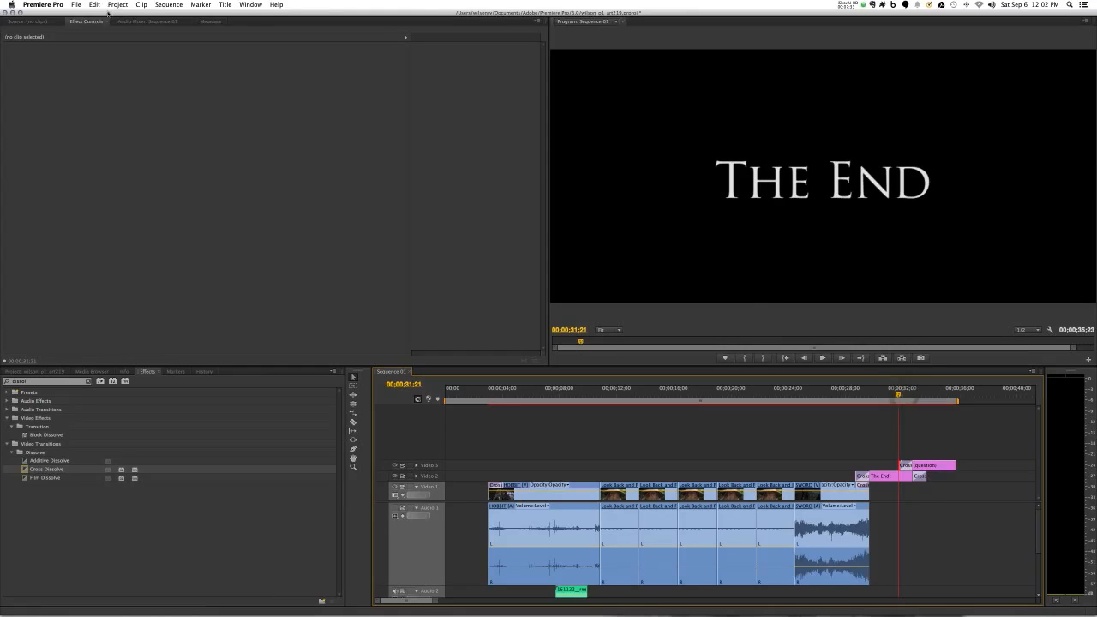
Select the question clip and reveal its Motion properties
click(930, 467)
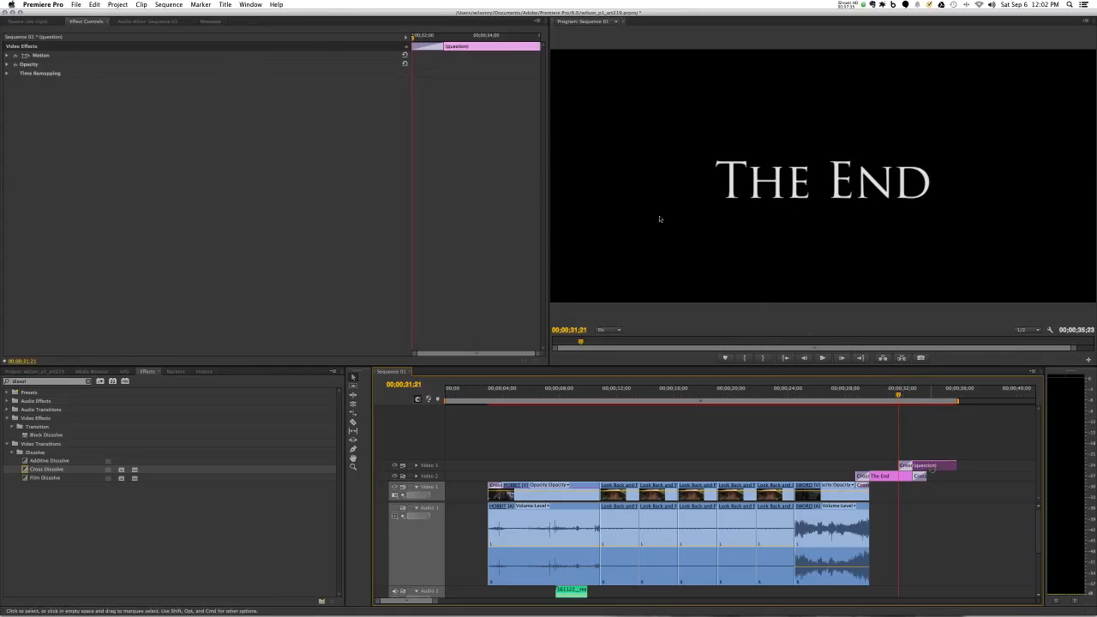
click(36, 56)
click(6, 56)
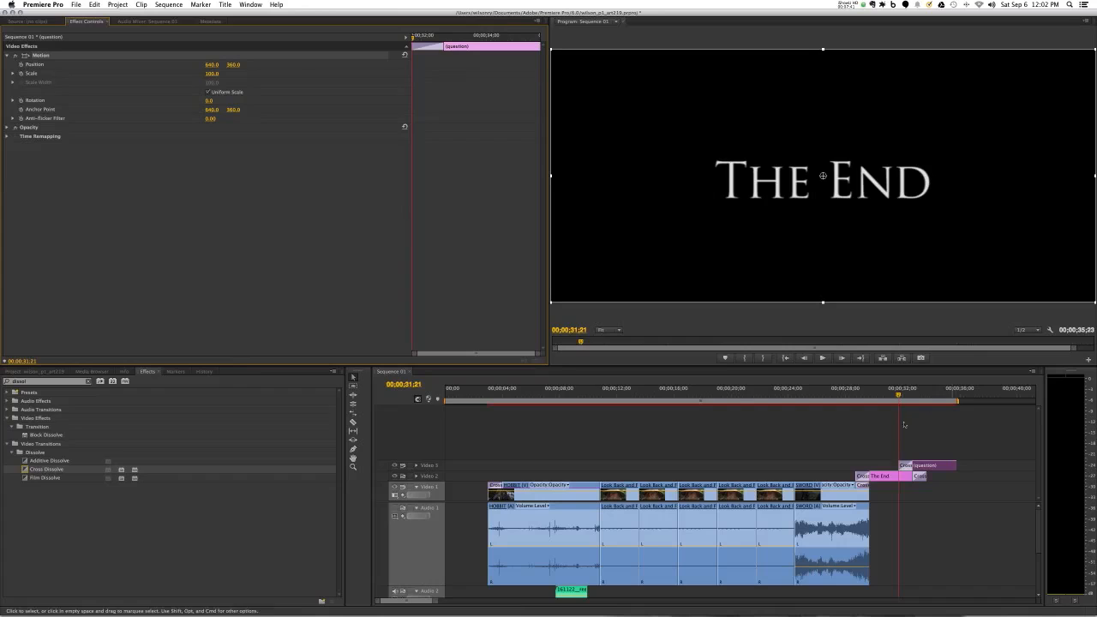
Examine The End clip's scale animation and the keyframe display options of the Video 2 track
click(885, 476)
click(34, 75)
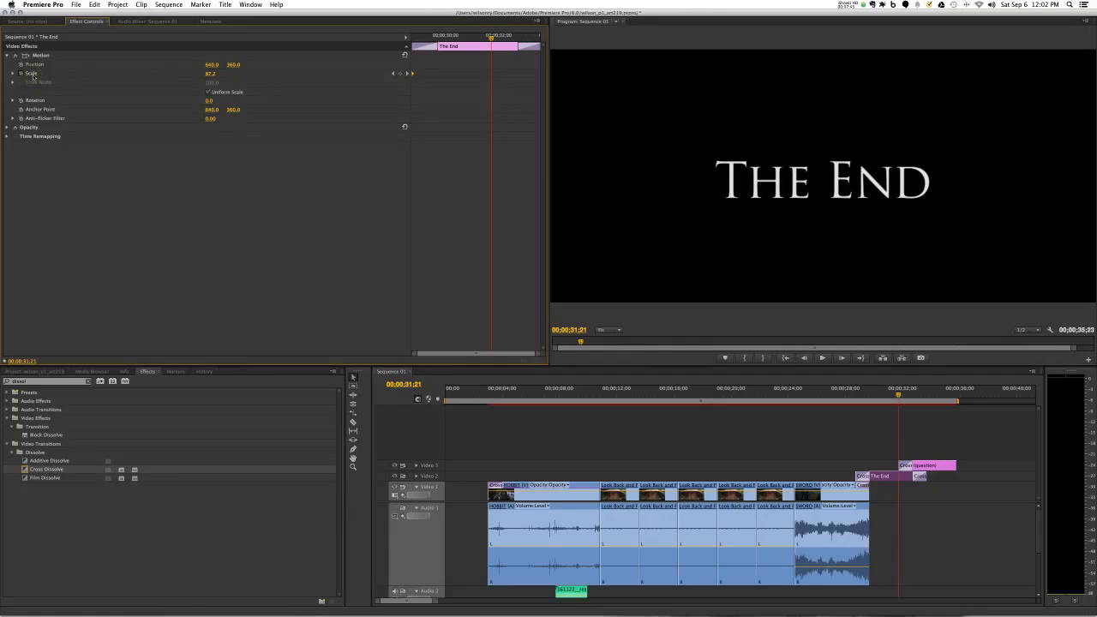
click(416, 477)
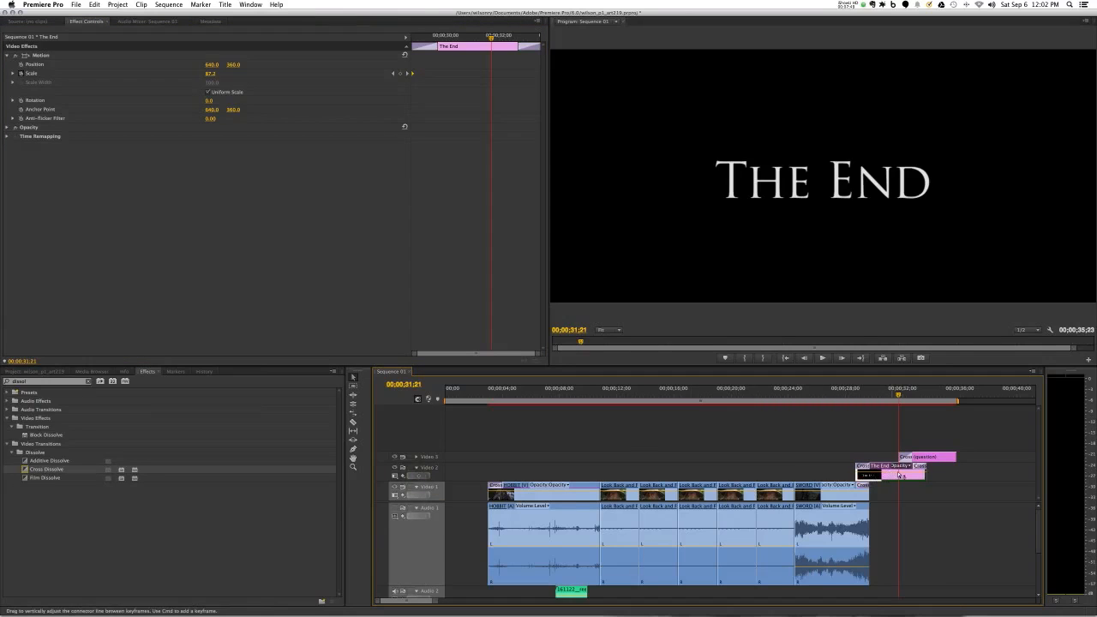
click(402, 477)
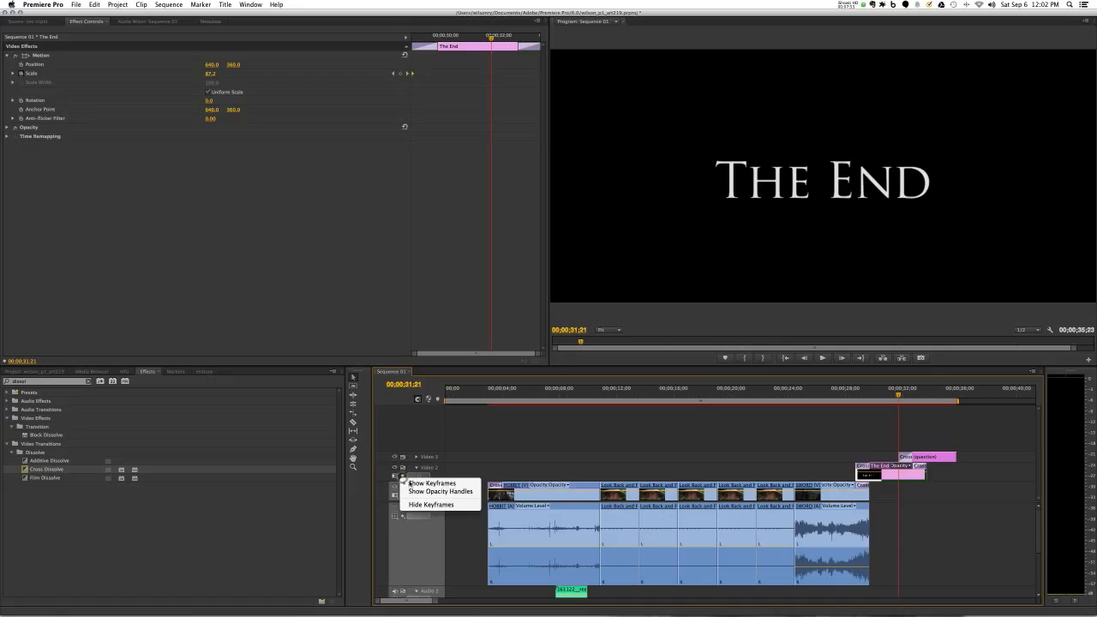
click(447, 450)
mouse_move(437, 463)
mouse_down()
mouse_move(433, 431)
mouse_move(435, 463)
mouse_up()
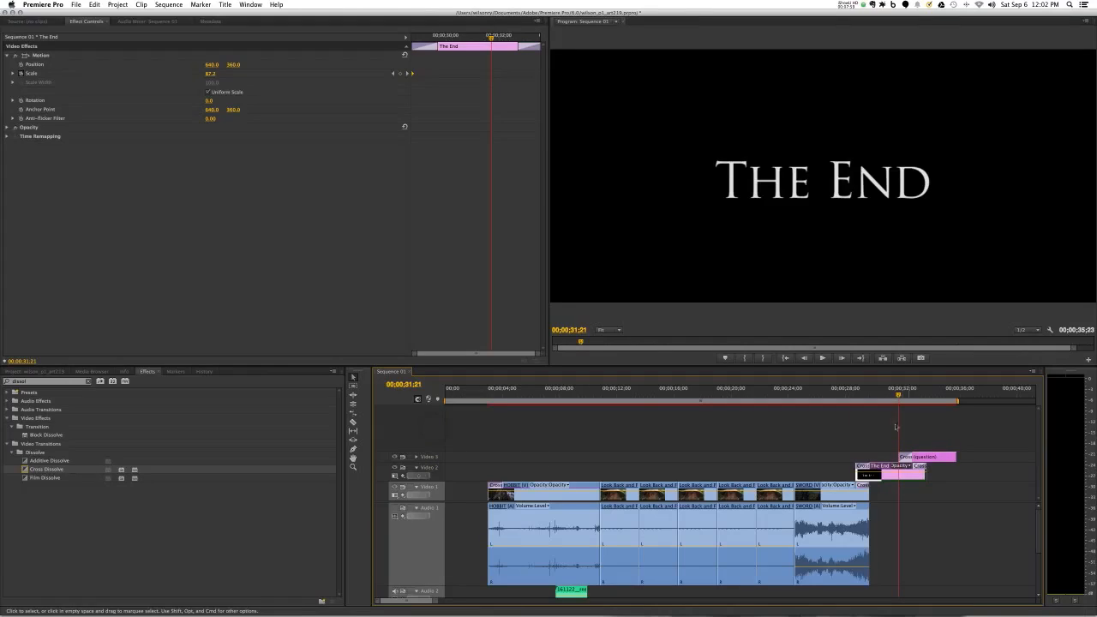
click(417, 468)
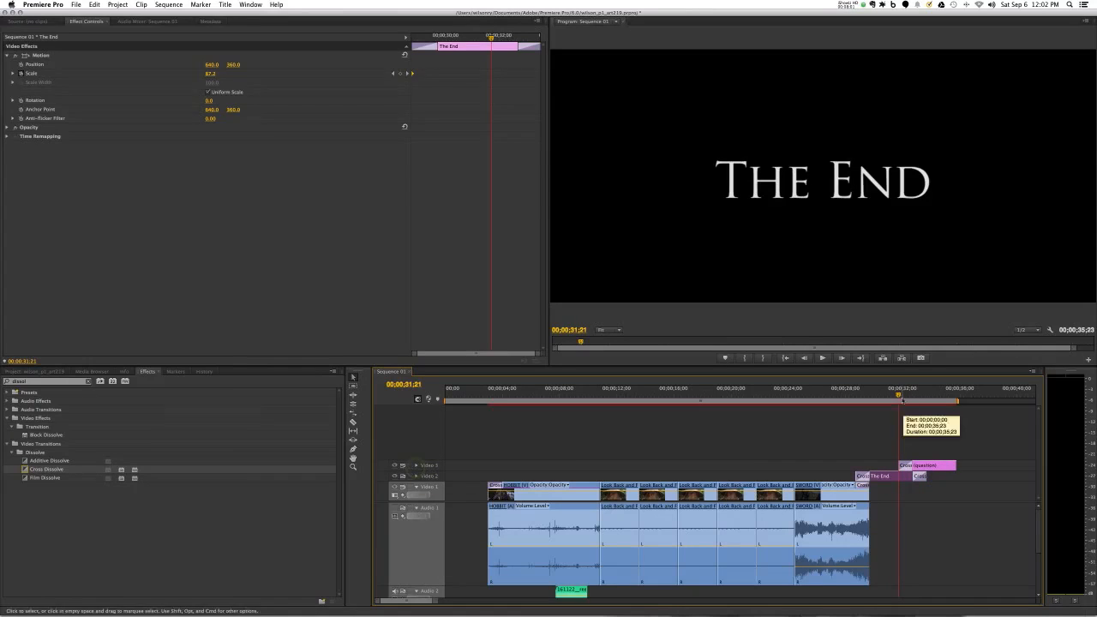
Turn on Scale animation for the question clip at 00;00;31;21 and set the starting scale to 60
drag(900, 396, 900, 399)
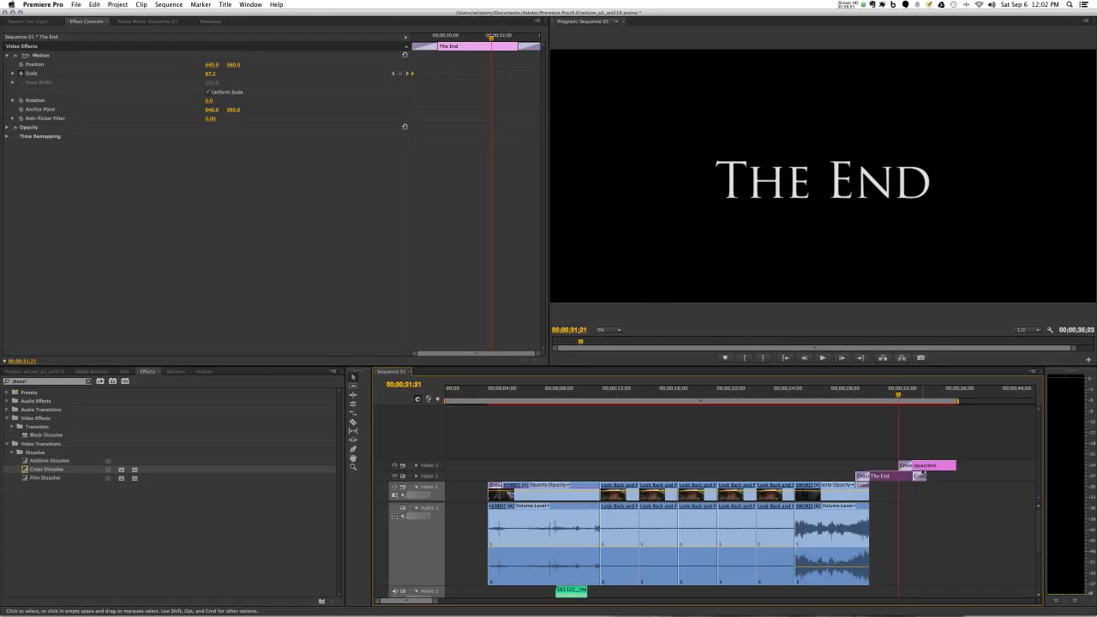
click(924, 466)
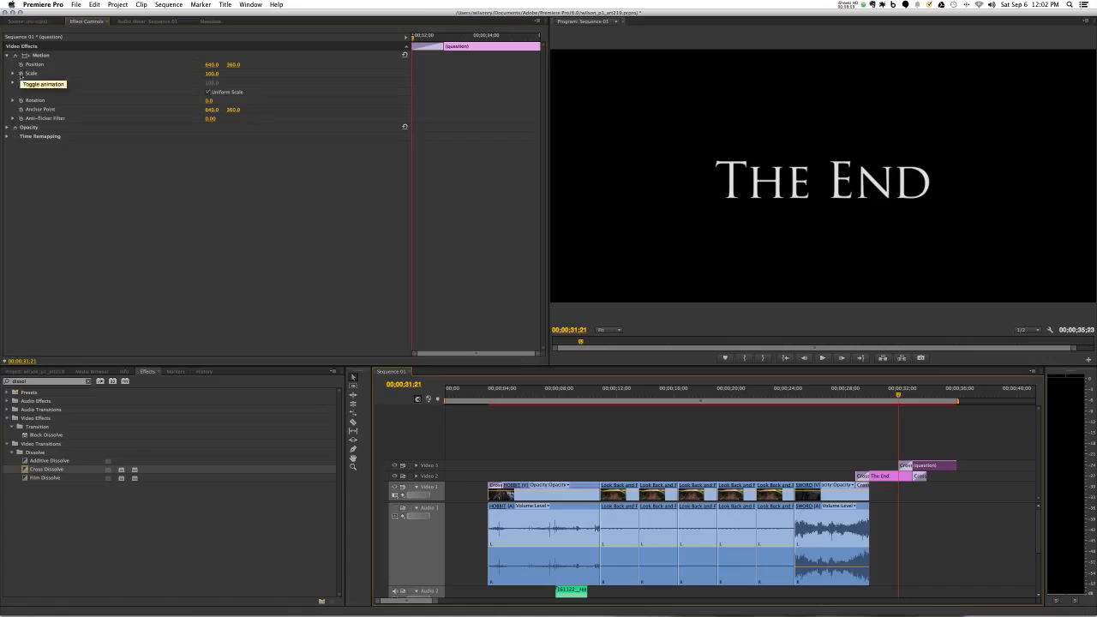
click(20, 73)
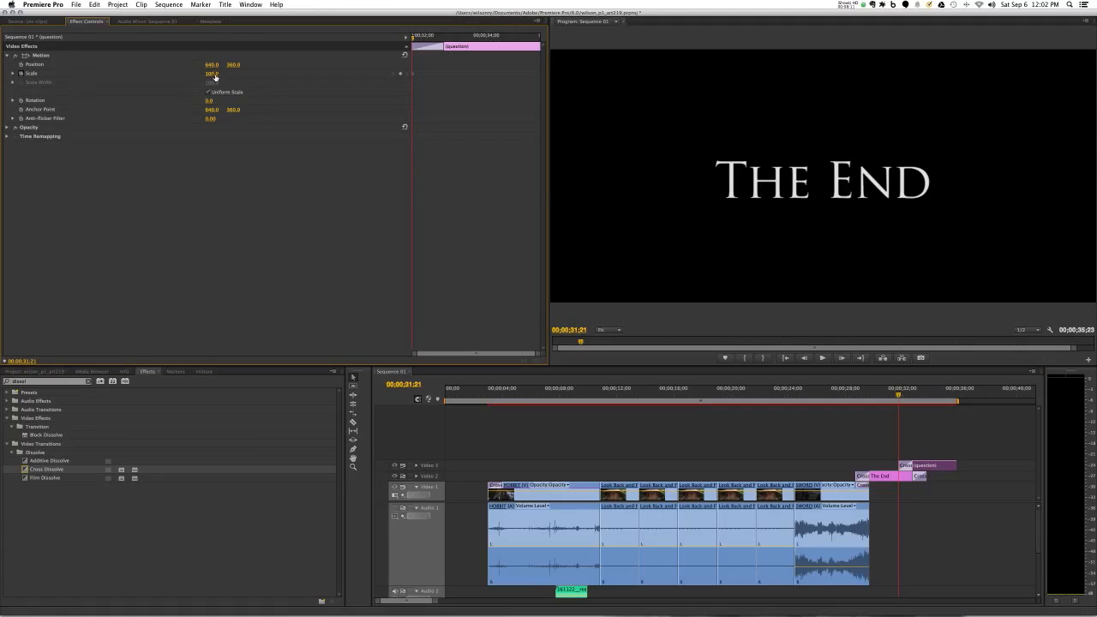
drag(214, 74, 214, 75)
Add a Scale keyframe of 85 at the question clip's end, 00;00;35;23, and scrub back to preview the animation
drag(898, 397, 957, 408)
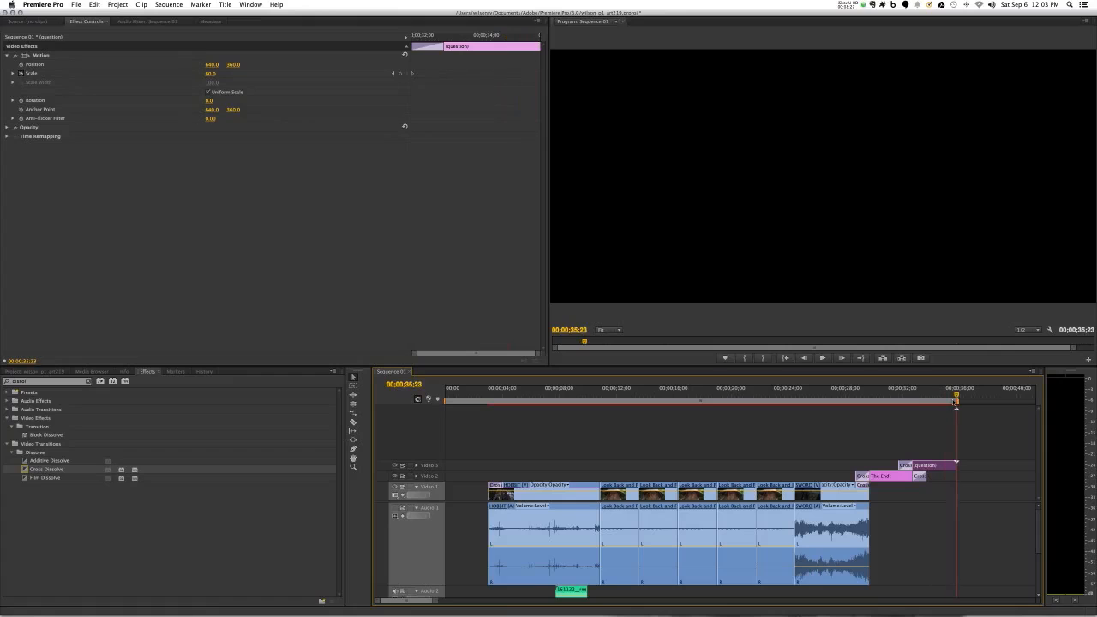
click(402, 74)
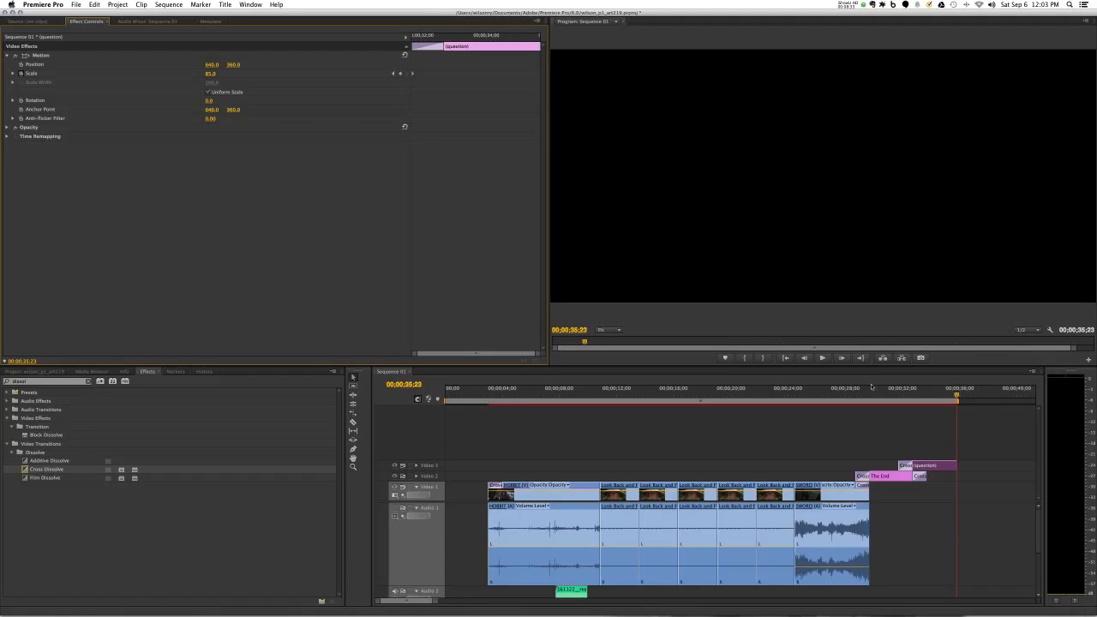
drag(956, 399, 924, 404)
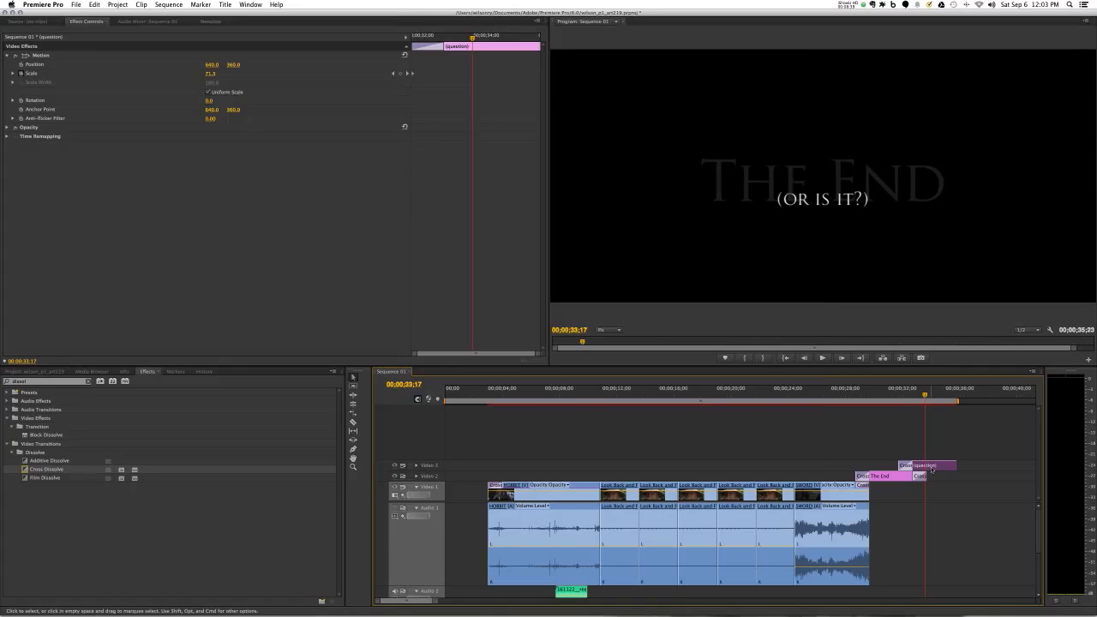
Open the question title and move its "(or is it?)" text down below The End, to a Y Position of about 538
double_click(931, 466)
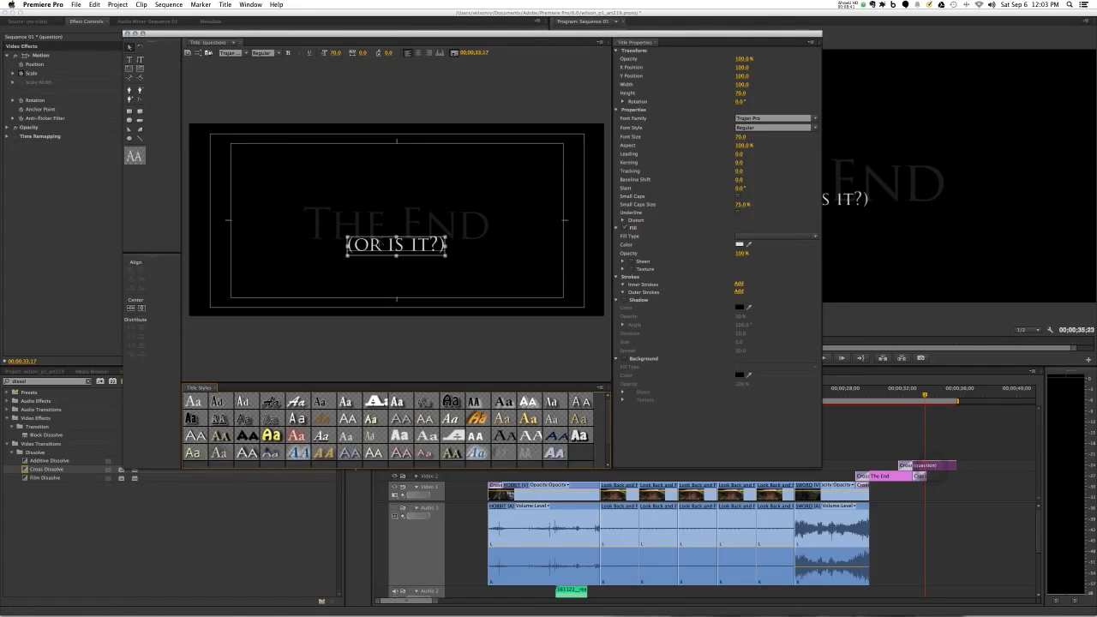
key(Down)
key(Down)
key(Down)
key(Down)
key(Down)
key(Down)
key(Down)
key(Down)
key(Down)
key(Down)
key(Down)
key(Down)
key(Down)
key(Down)
key(Down)
key(Down)
key(Down)
key(Down)
key(Down)
key(Down)
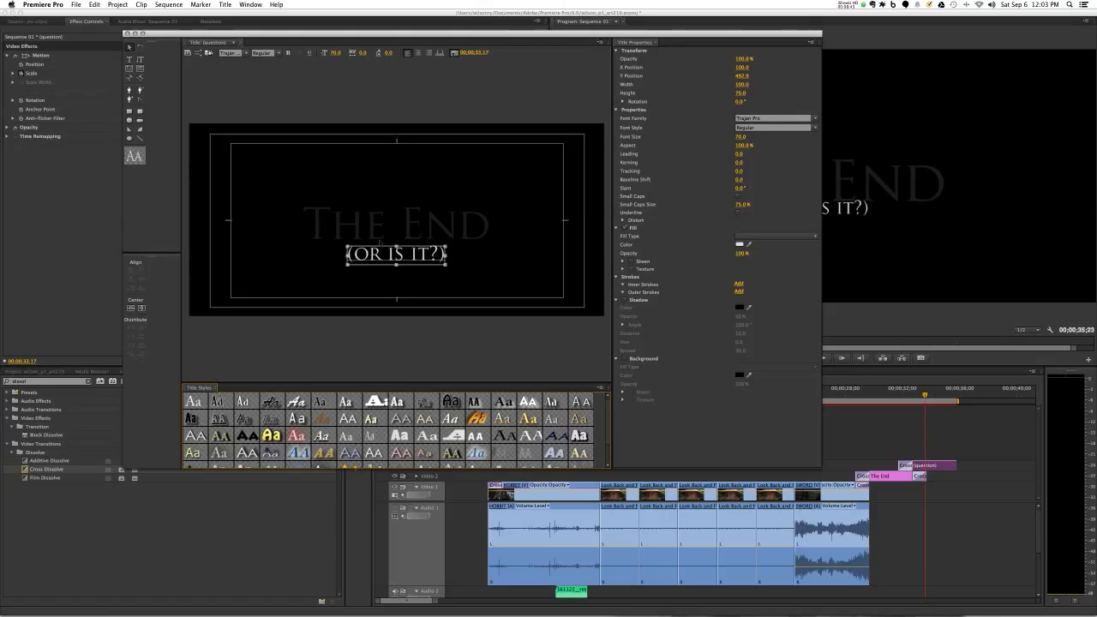
key(Down)
key(Down)
key(Down)
key(Down)
key(Down)
key(Down)
key(Down)
key(Down)
key(Down)
key(Down)
key(Down)
key(Down)
key(Down)
key(Down)
key(Down)
key(Down)
key(Down)
key(Down)
key(Down)
key(Down)
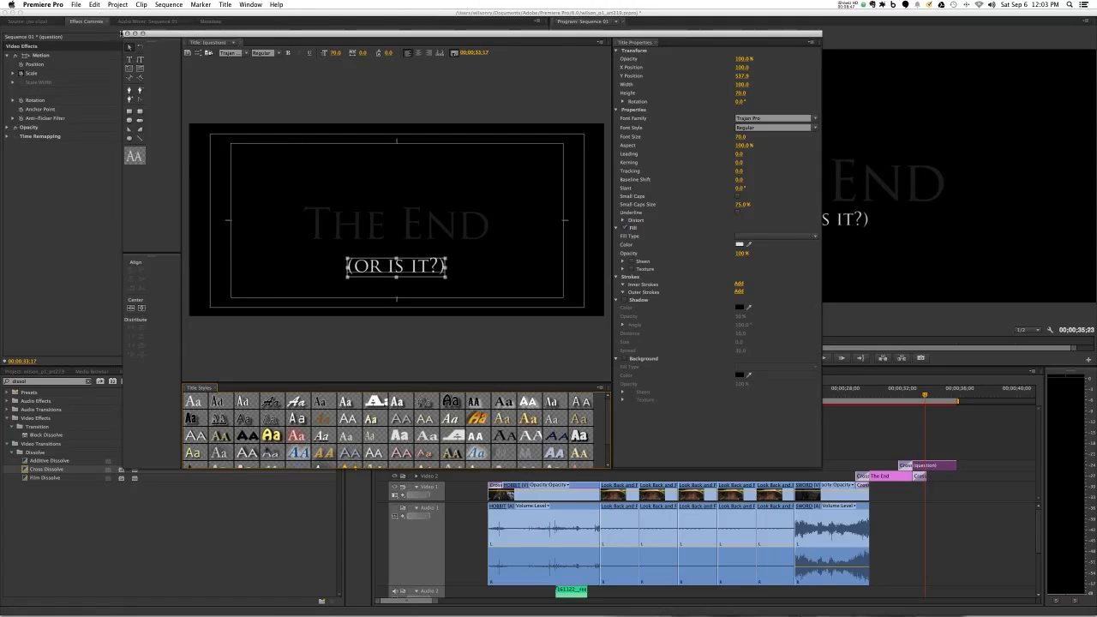
click(127, 34)
Shorten the question clip to end at 00;00;34;09 and apply a Cross Dissolve to its end
mouse_move(917, 396)
mouse_down()
mouse_move(904, 396)
mouse_move(936, 401)
mouse_up()
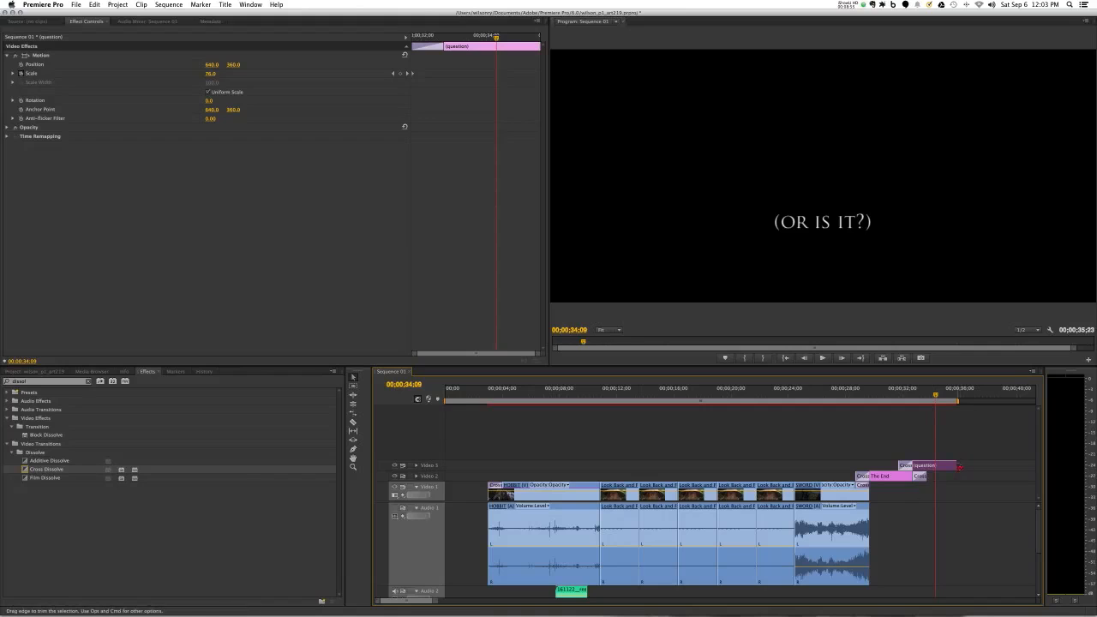
drag(958, 465, 936, 465)
drag(31, 473, 936, 468)
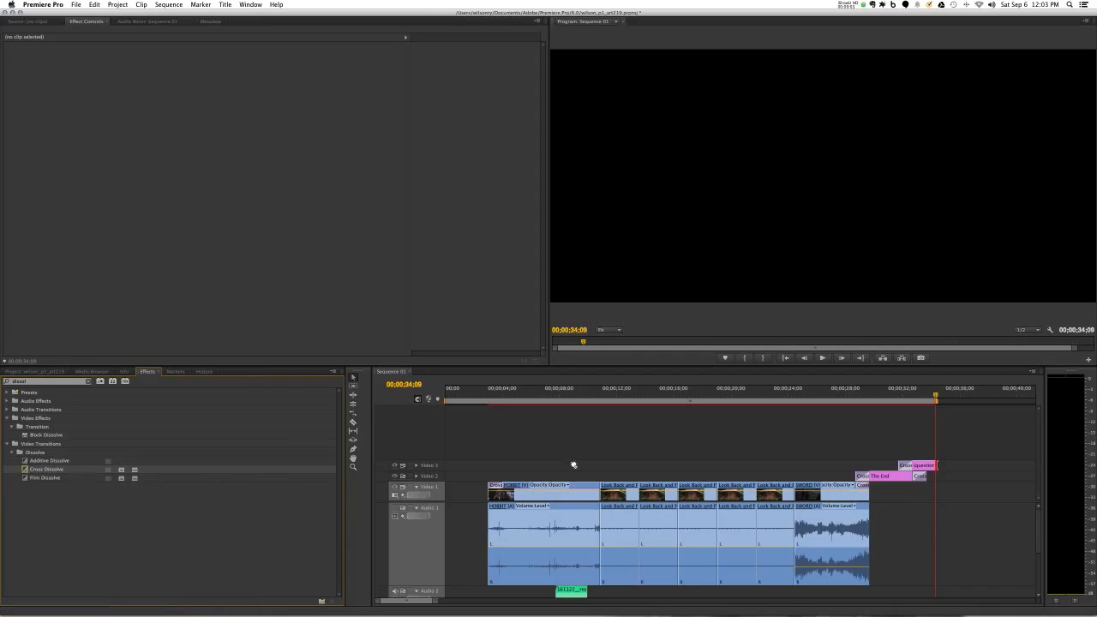
drag(573, 465, 935, 466)
drag(935, 397, 917, 437)
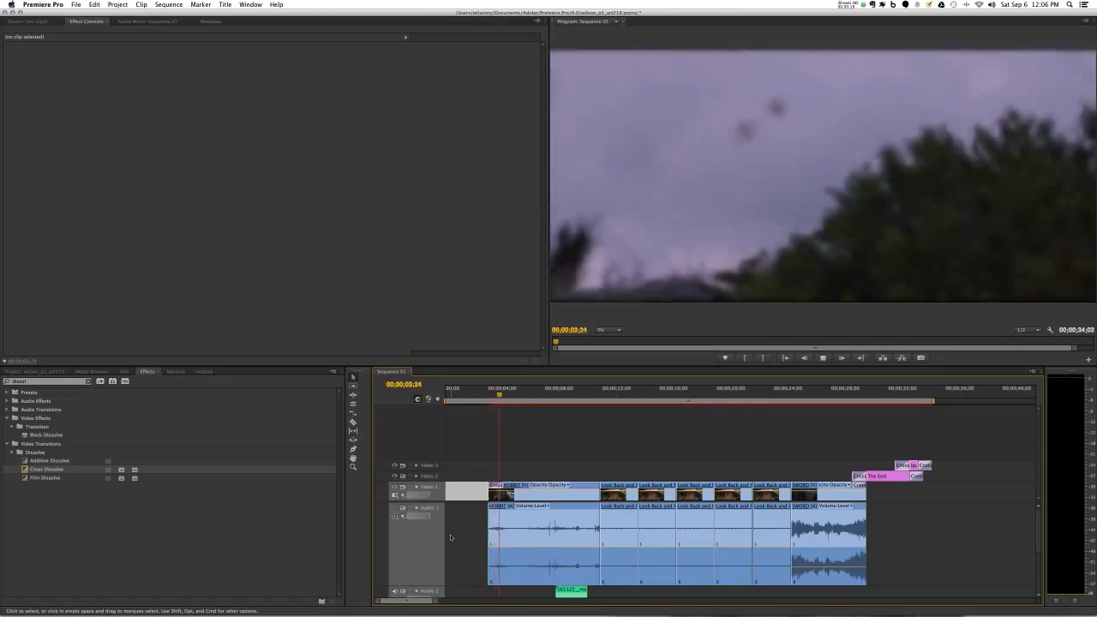
Play the whole sequence from 00;00;00;00 to review the edit through the closing titles
key(space)
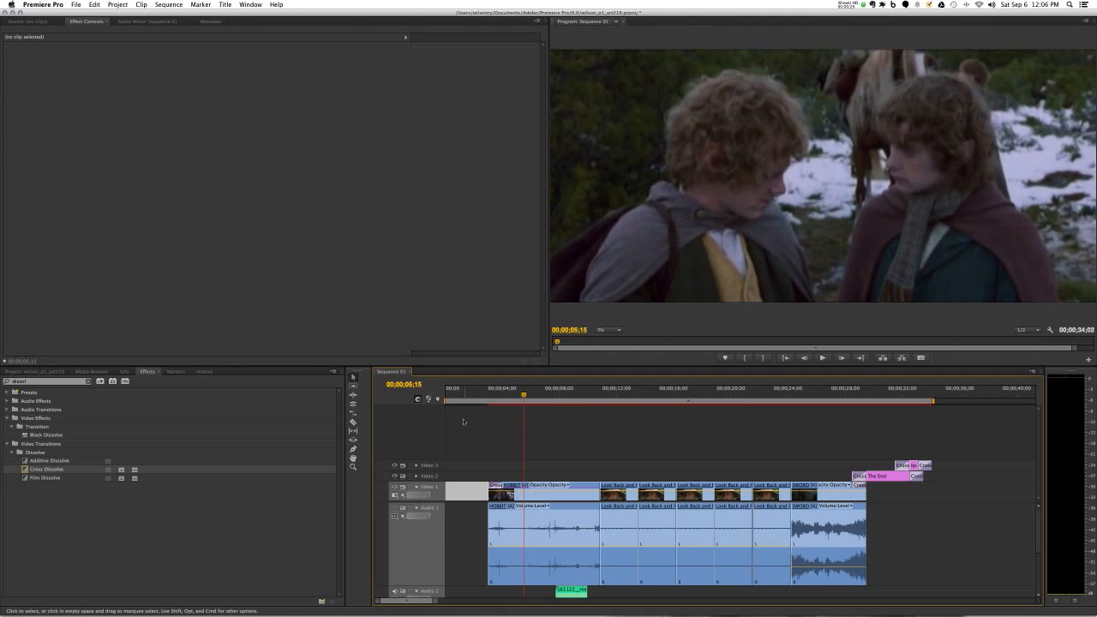
drag(475, 394, 438, 395)
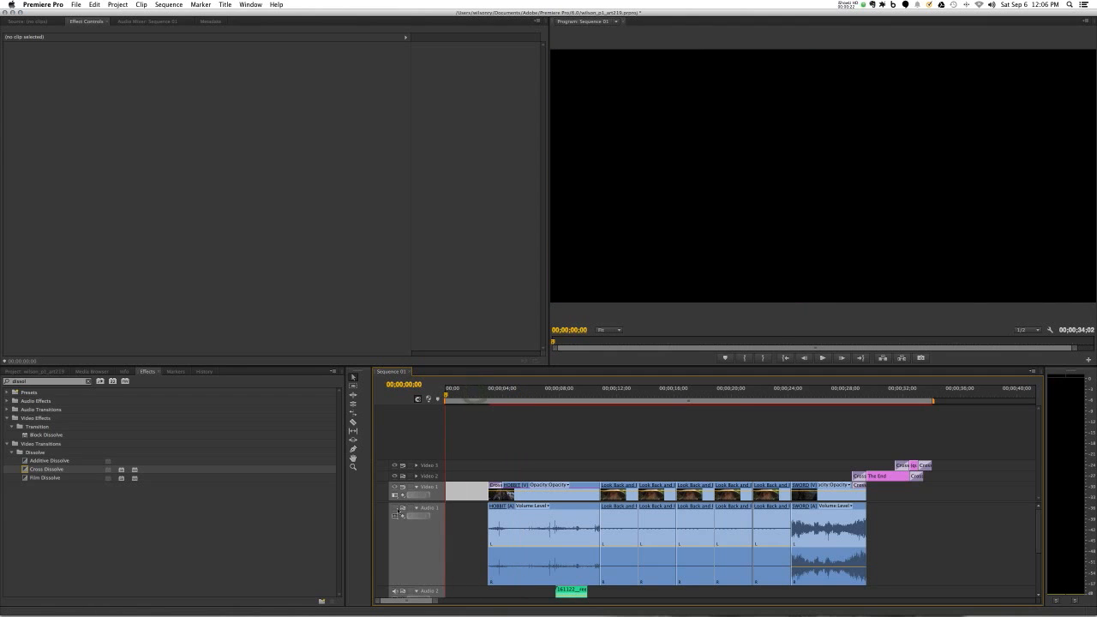
key(space)
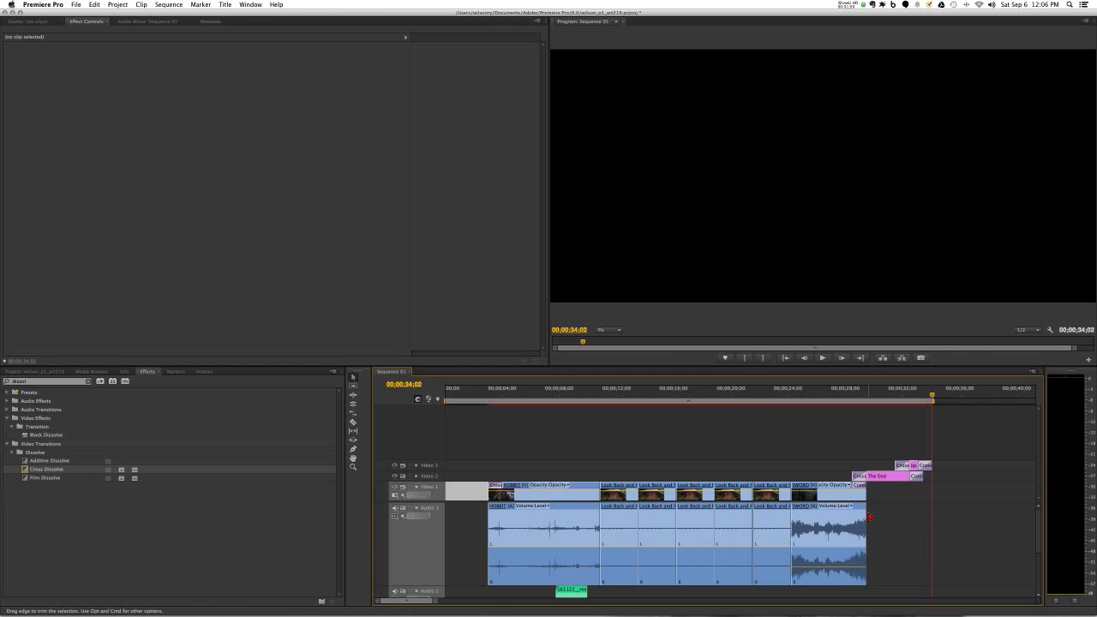
Unlink the SWORD clip's audio from its video on the Video 1 and Audio 1 tracks
click(826, 394)
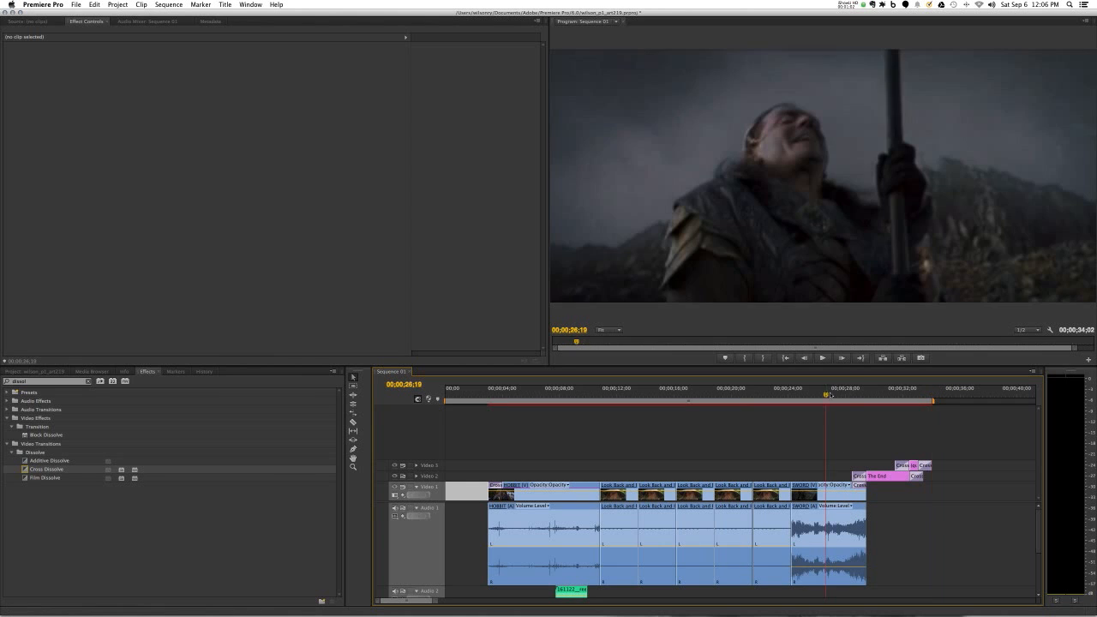
click(835, 485)
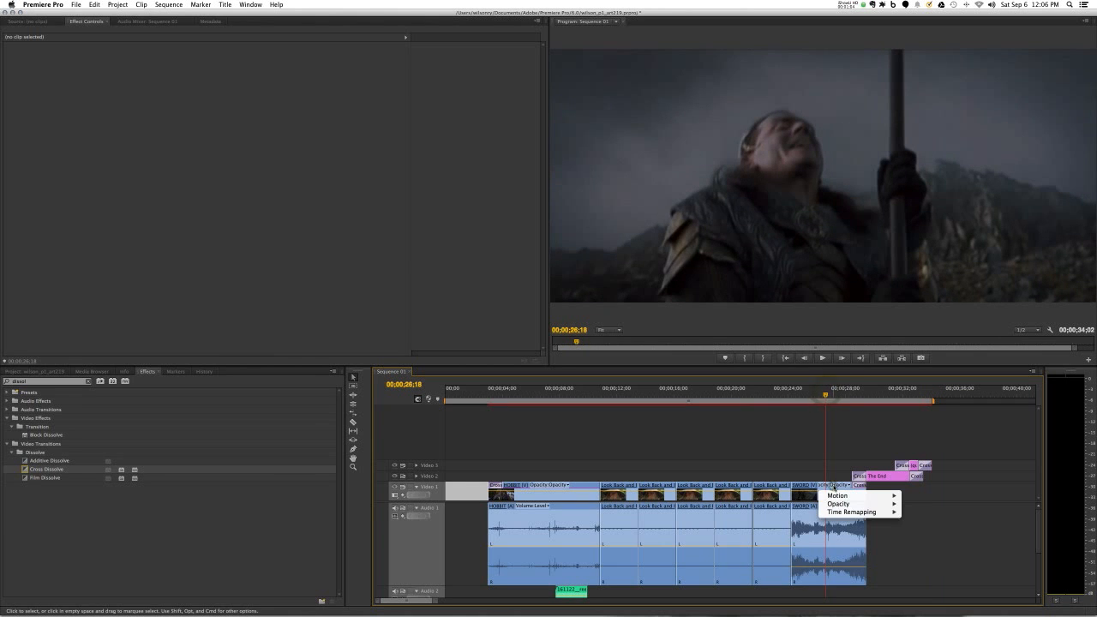
click(839, 544)
click(839, 538)
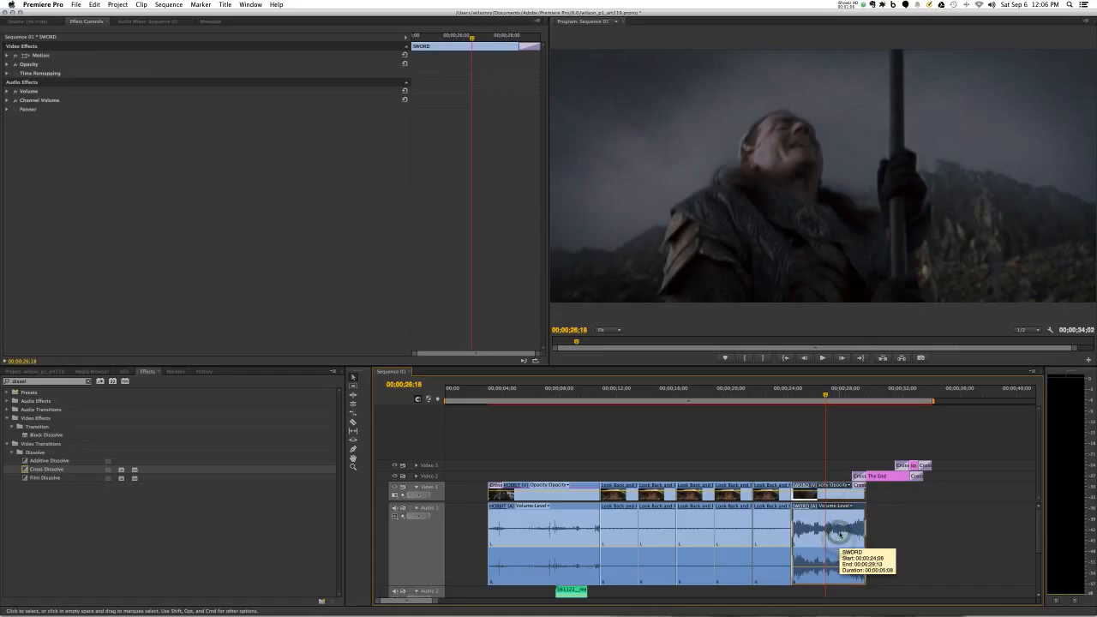
right_click(841, 530)
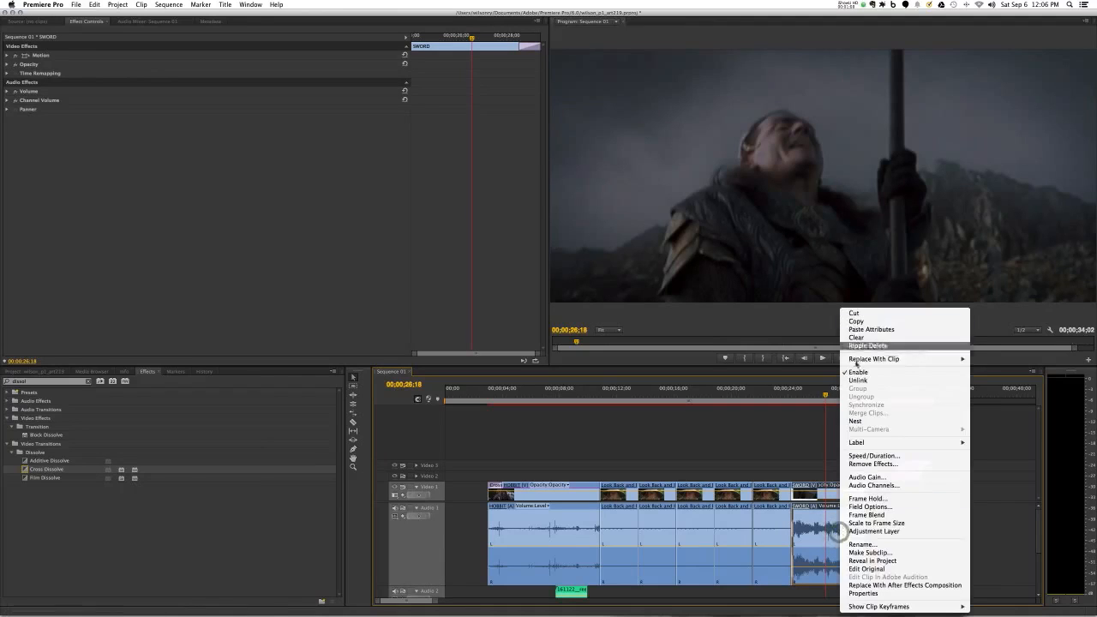
click(854, 380)
click(891, 511)
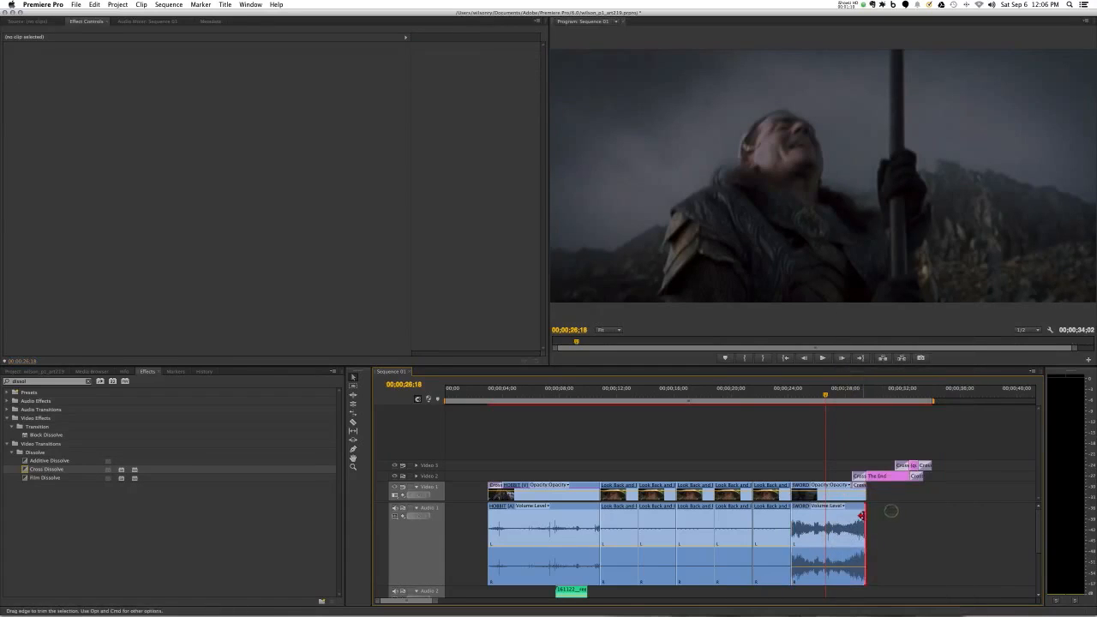
Extend the unlinked SWORD audio to the end of The End title and preview it up to 00;00;29;14
drag(867, 517, 921, 516)
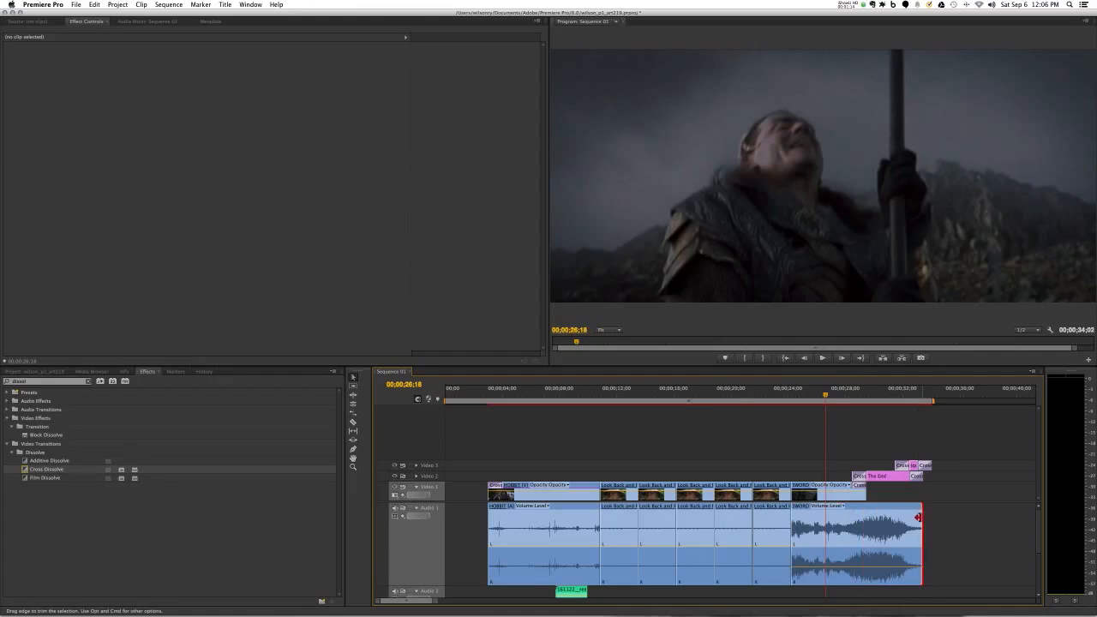
key(space)
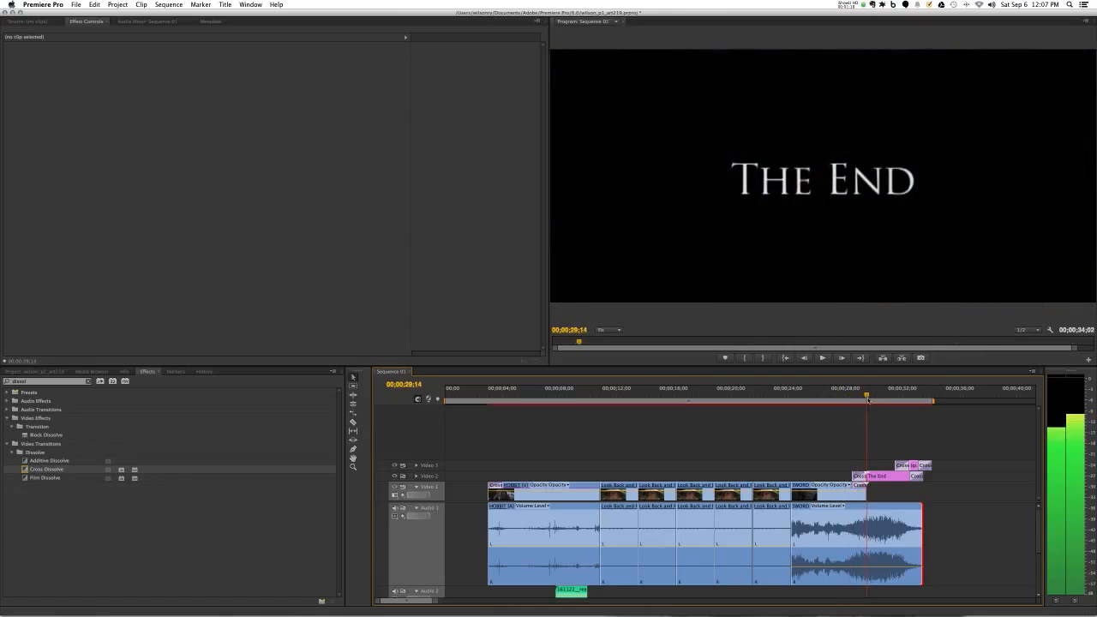
click(403, 516)
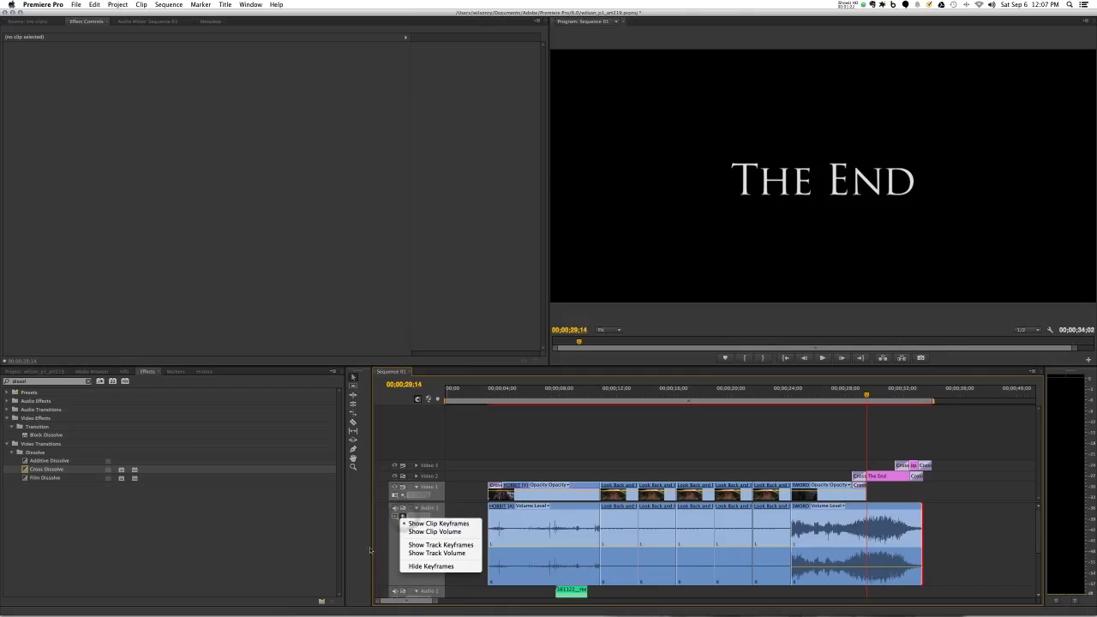
click(390, 533)
Reveal the SWORD audio clip's Volume settings and add a Level keyframe at 00;00;29;14
click(975, 525)
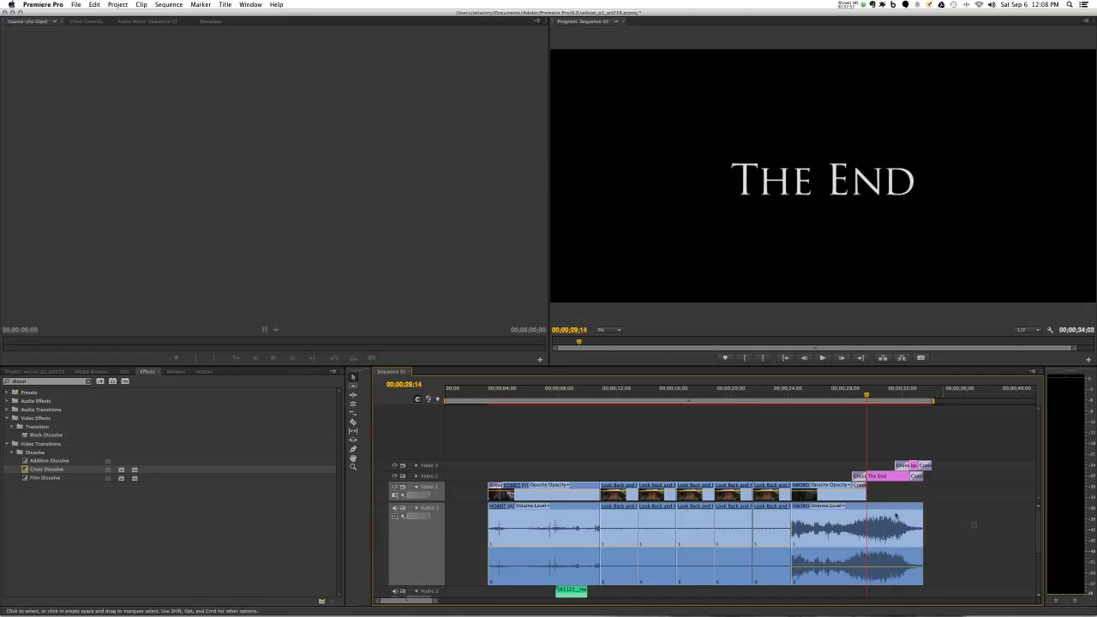
click(895, 516)
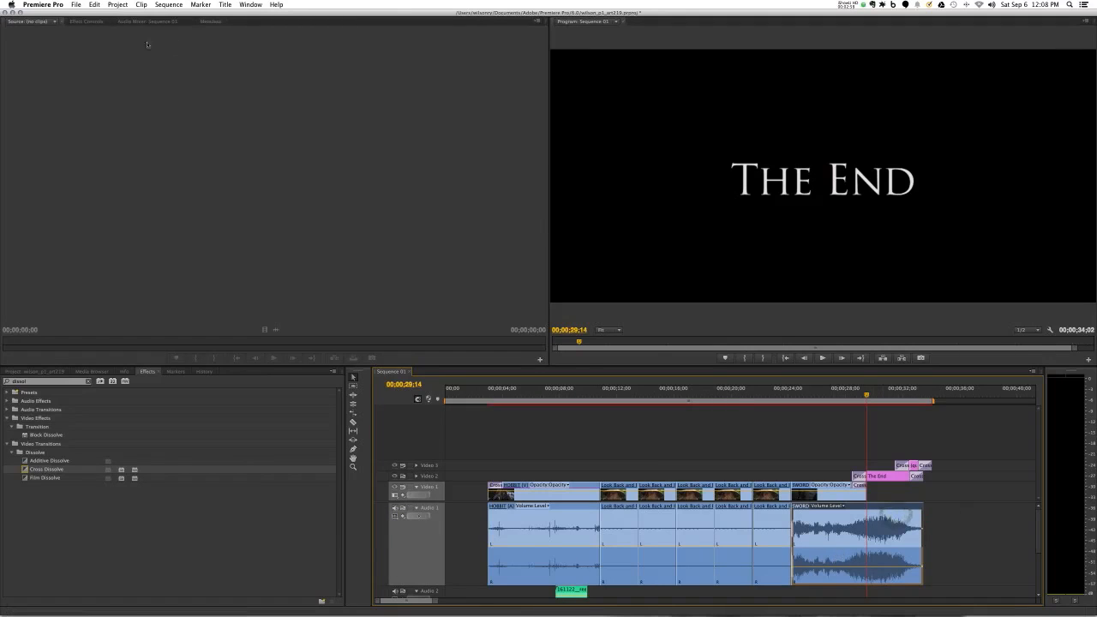
click(84, 21)
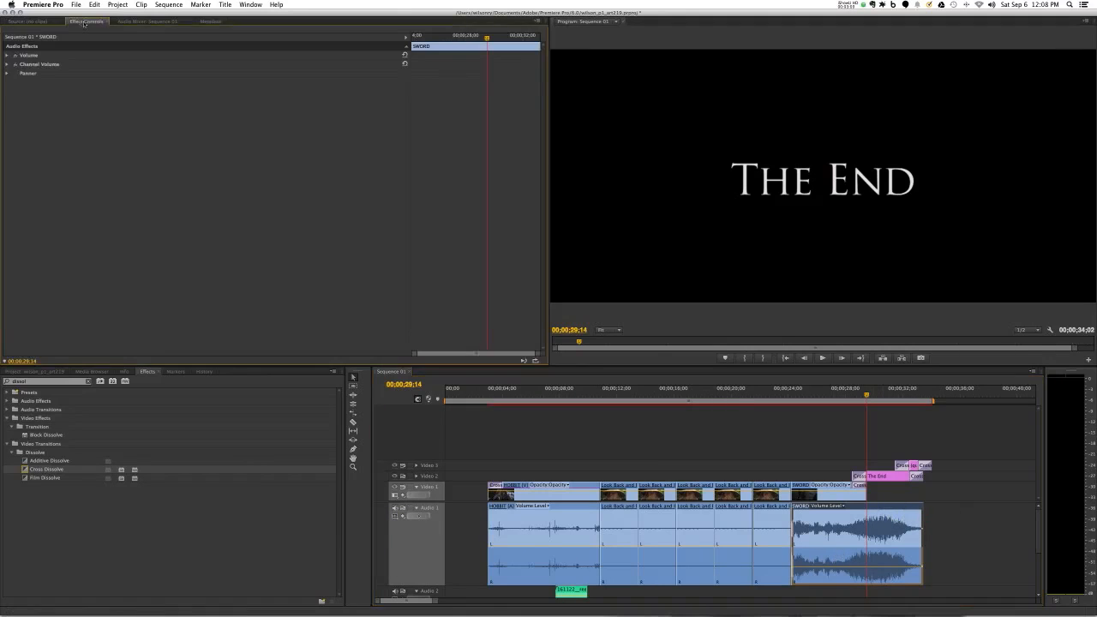
click(7, 55)
click(13, 74)
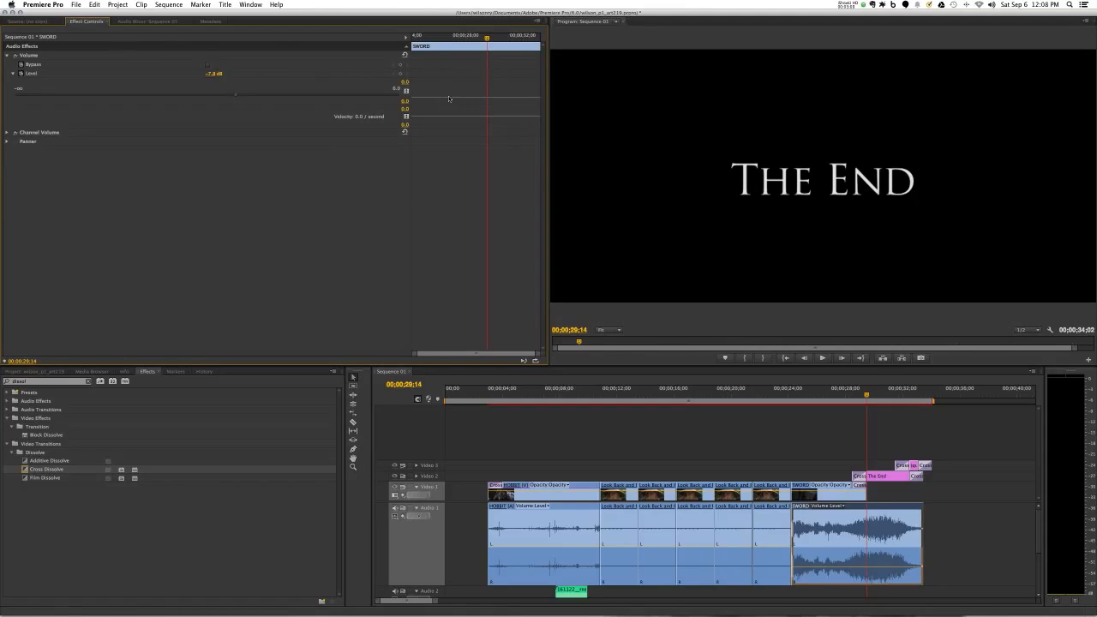
click(21, 74)
Add a Level keyframe at the SWORD audio's end, 00;00;33;14, and lower it to silence at -287.5 dB
key(space)
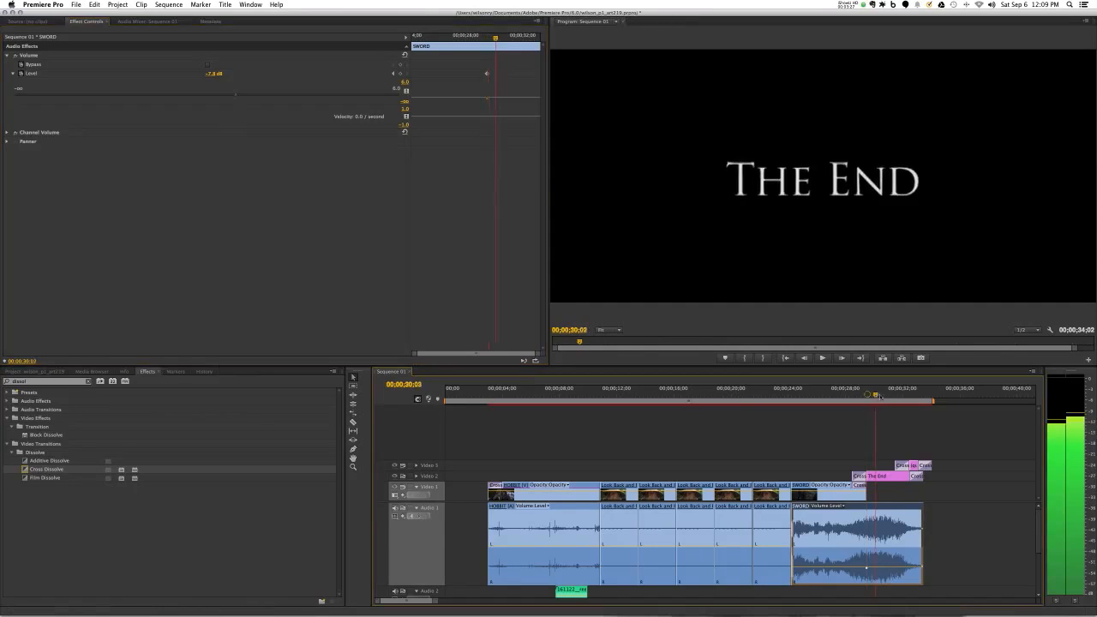
drag(923, 397, 926, 398)
click(927, 398)
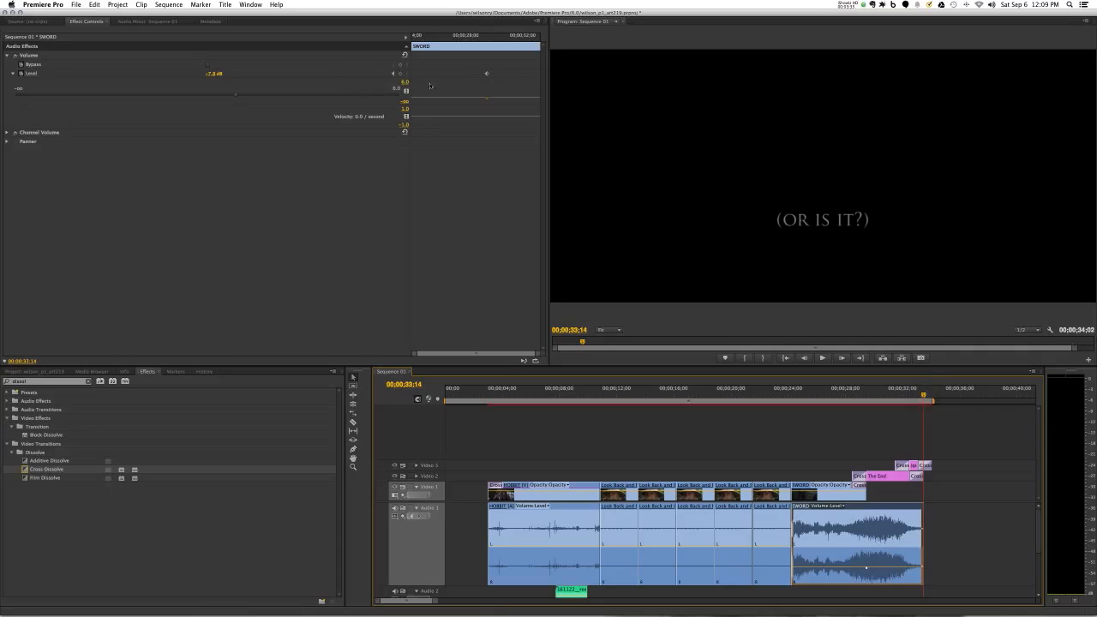
click(400, 74)
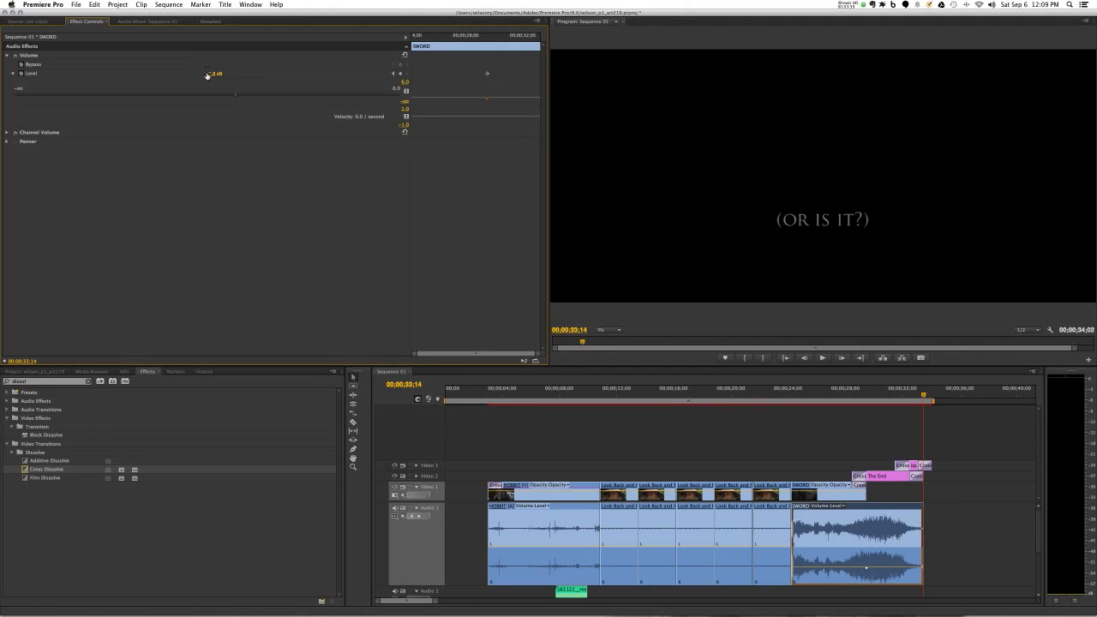
drag(215, 74, 215, 74)
Play the ending from 00;00;28;06 to check the SWORD audio's fade-out under the titles
drag(923, 395, 847, 395)
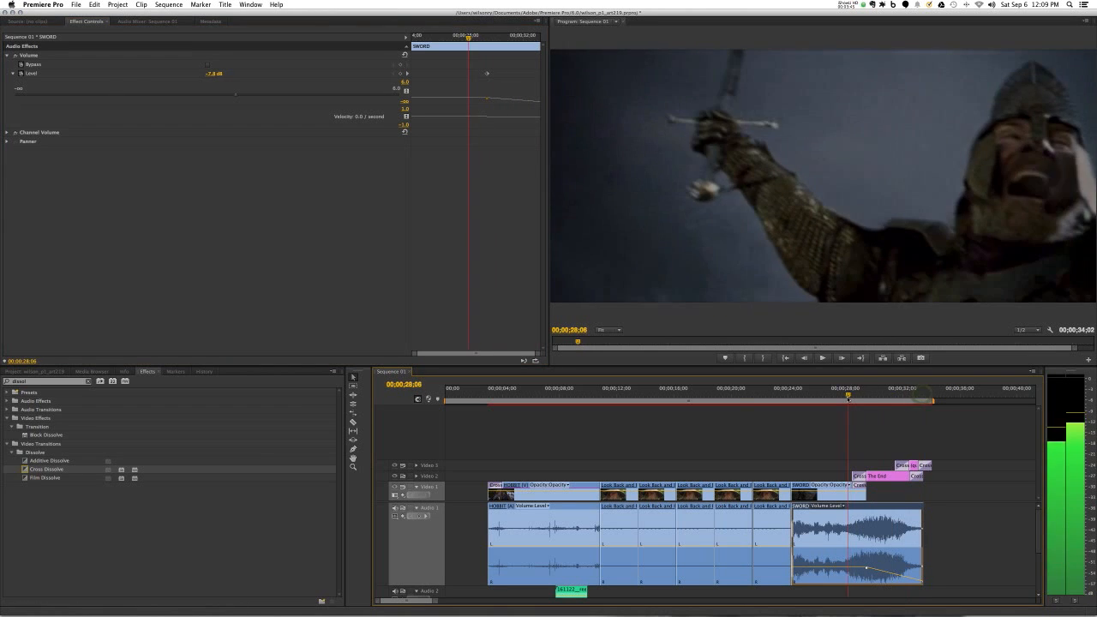
key(space)
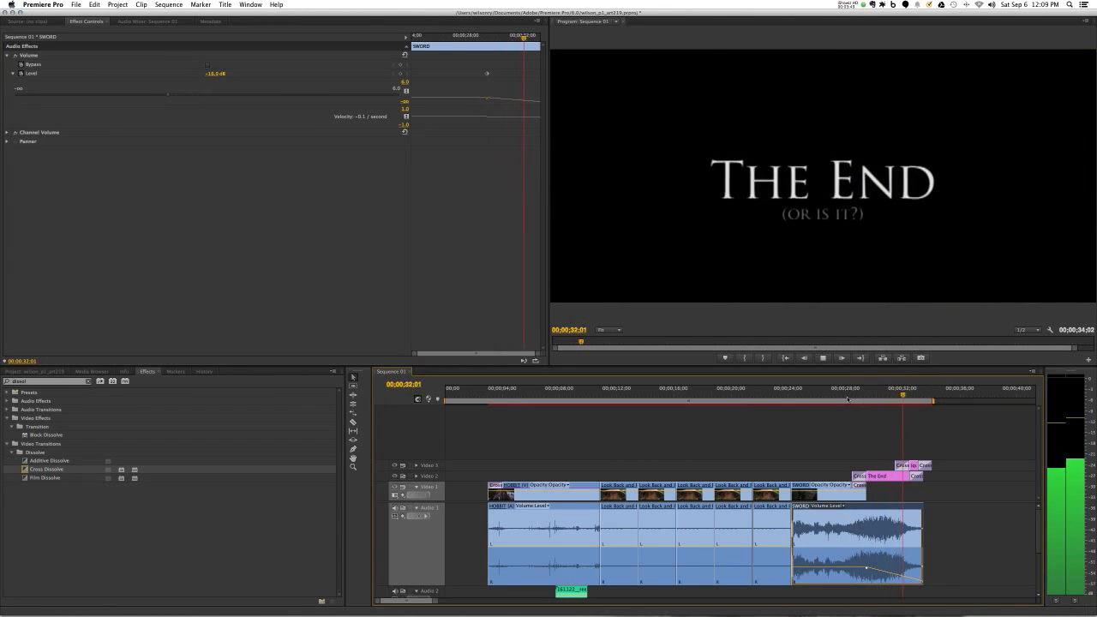
key(space)
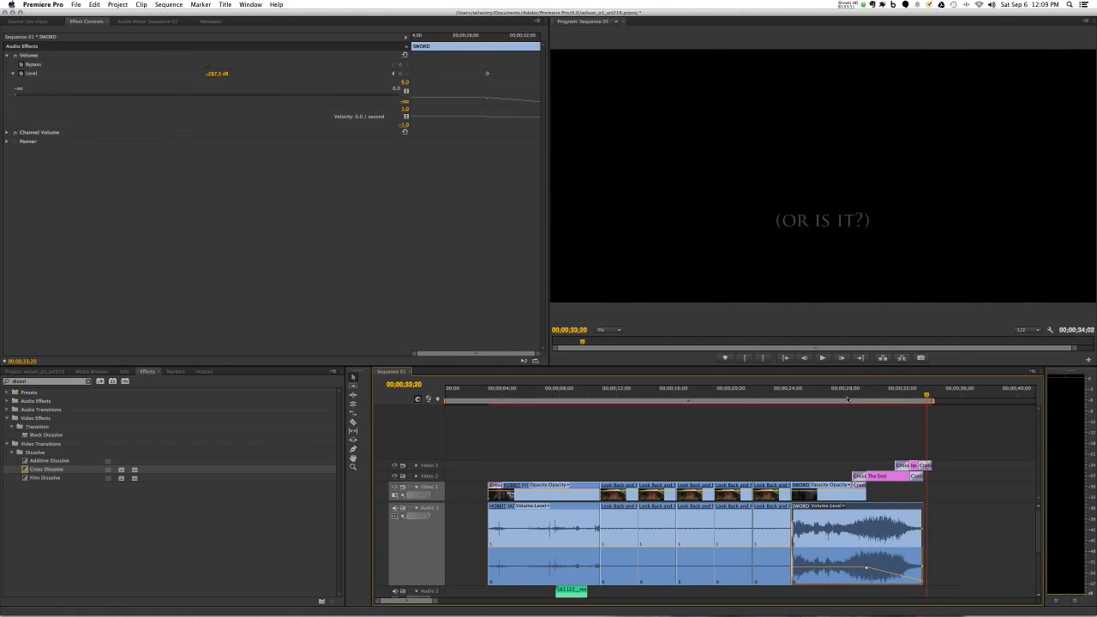
Delay the SWORD audio's fade-out by moving its first Level keyframe to about 00;00;32;11, and play back the ending
drag(927, 395, 907, 395)
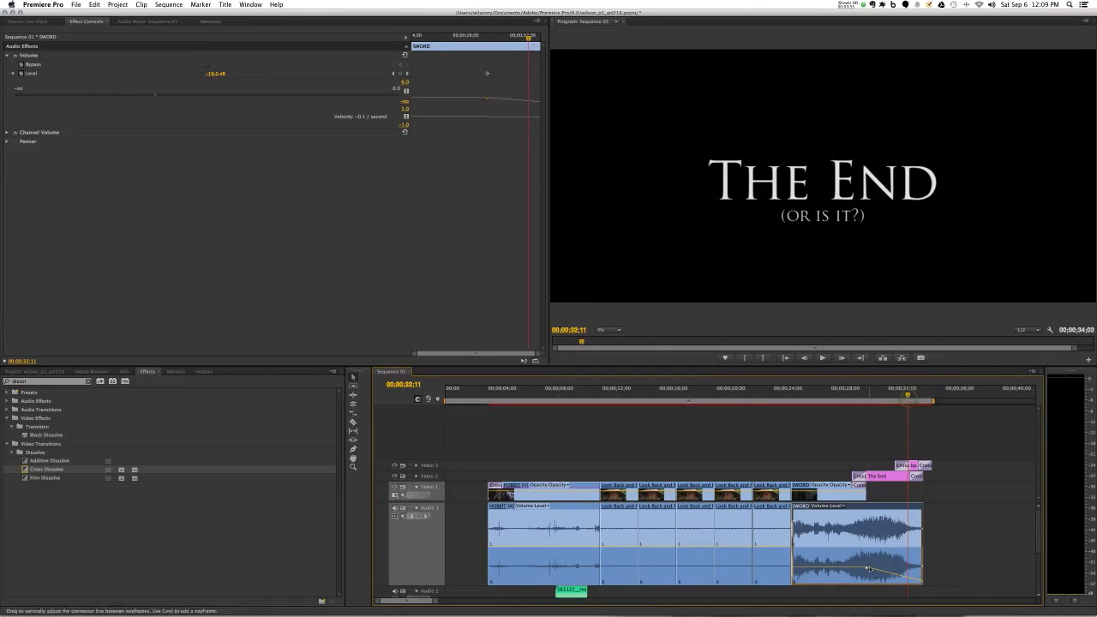
drag(868, 572, 871, 571)
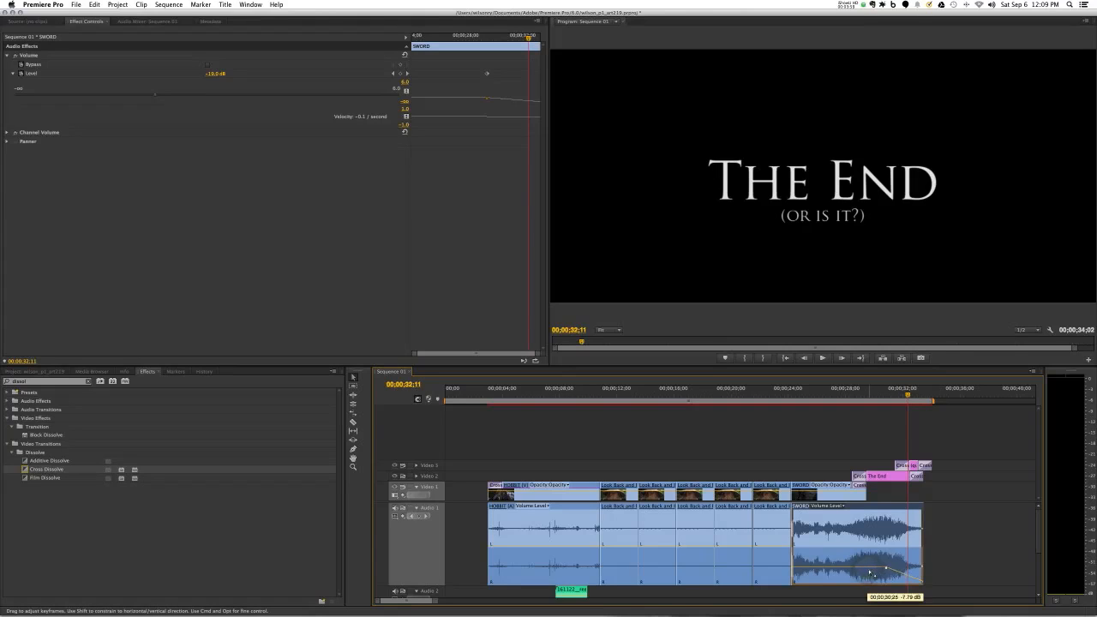
drag(871, 572, 910, 572)
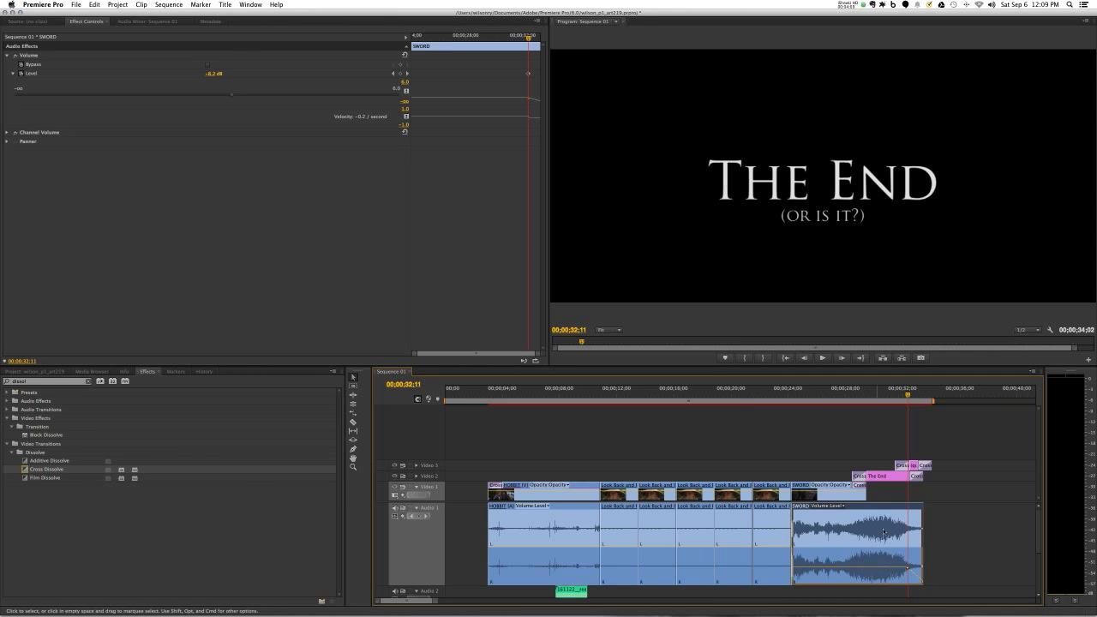
drag(887, 394, 848, 397)
key(space)
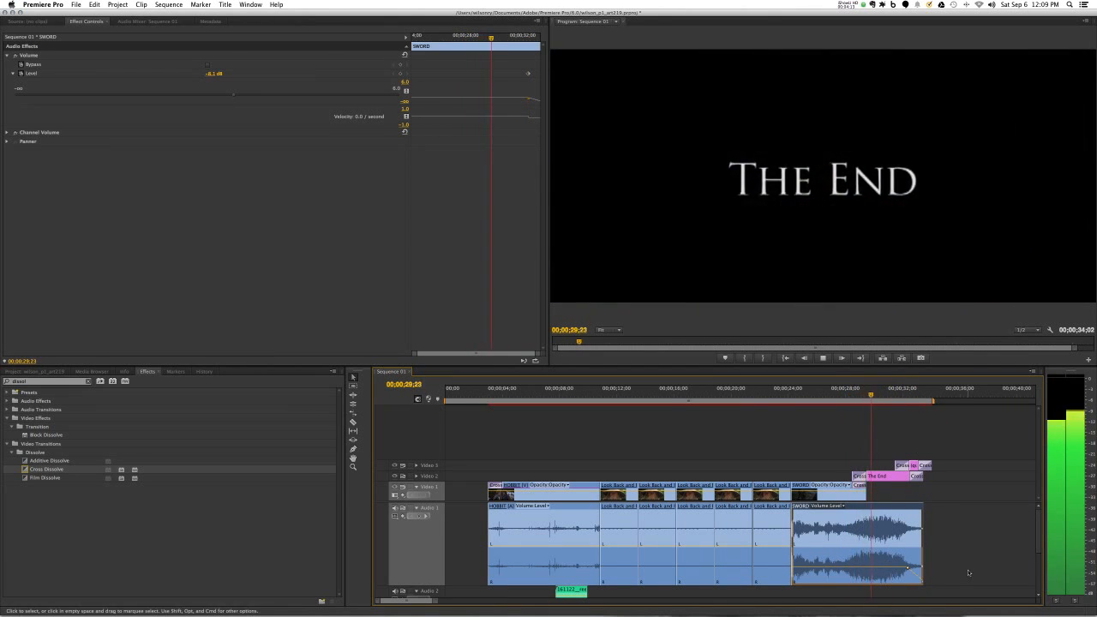